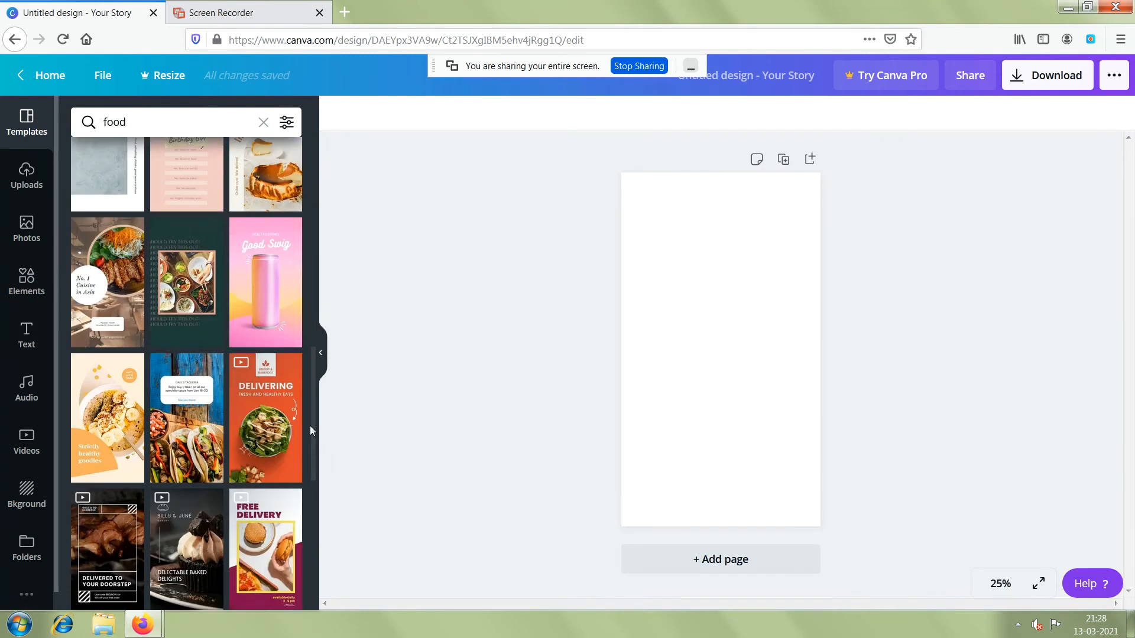
Apply the orange "Delivering fresh and healthy eats" food template to the blank page.
scroll(299, 471, "down", 5)
scroll(296, 485, "up", 1)
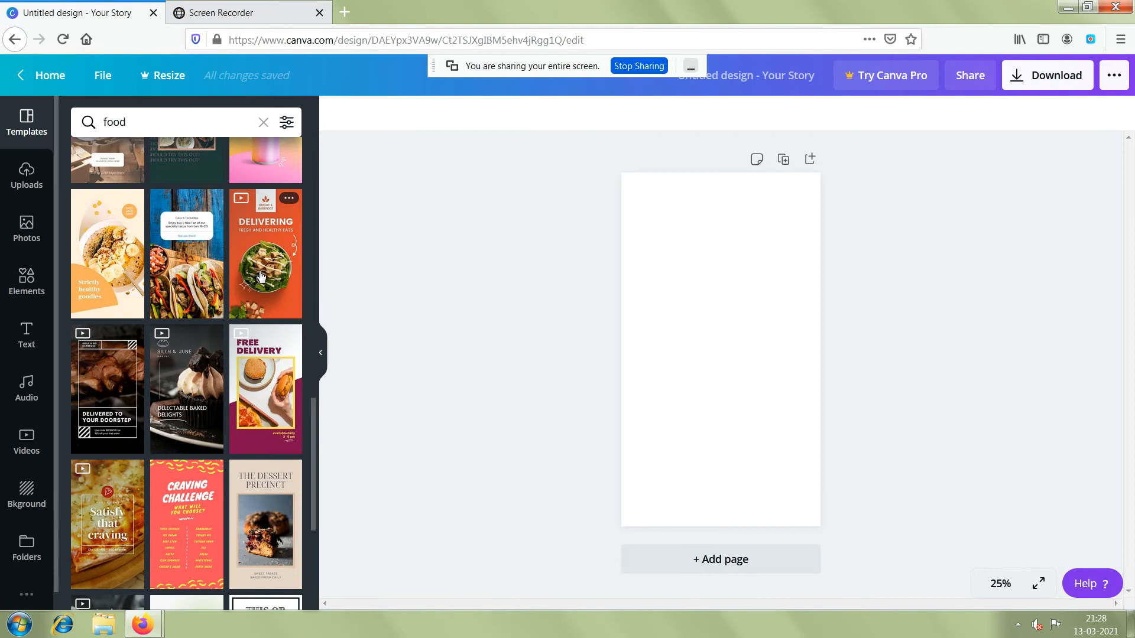
left_click_drag(261, 276, 373, 300)
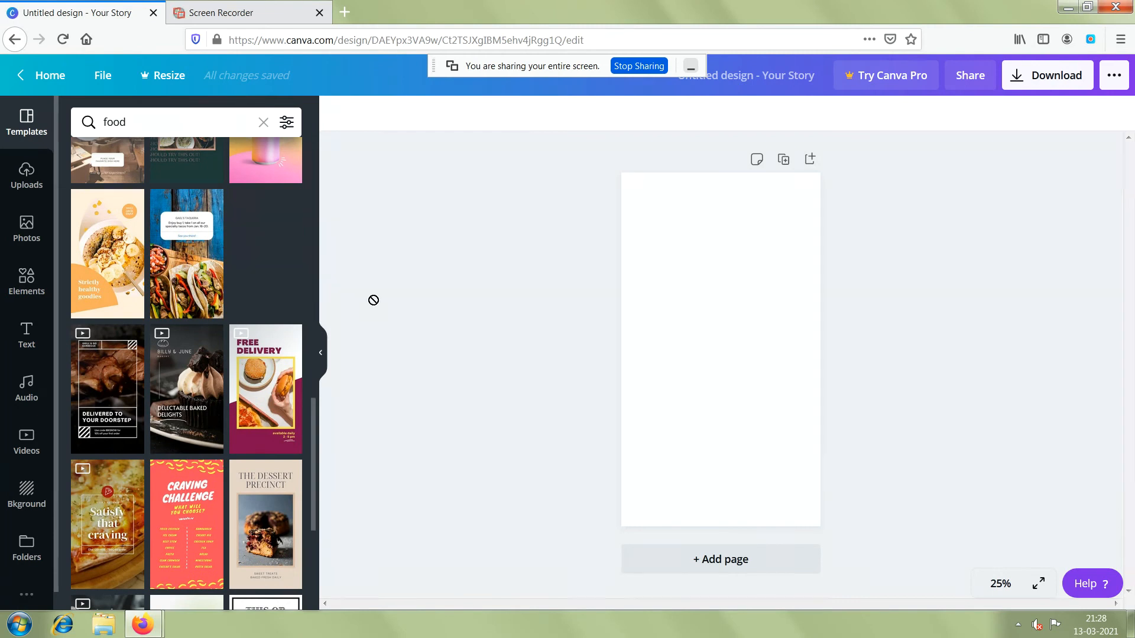
left_click_drag(595, 345, 689, 339)
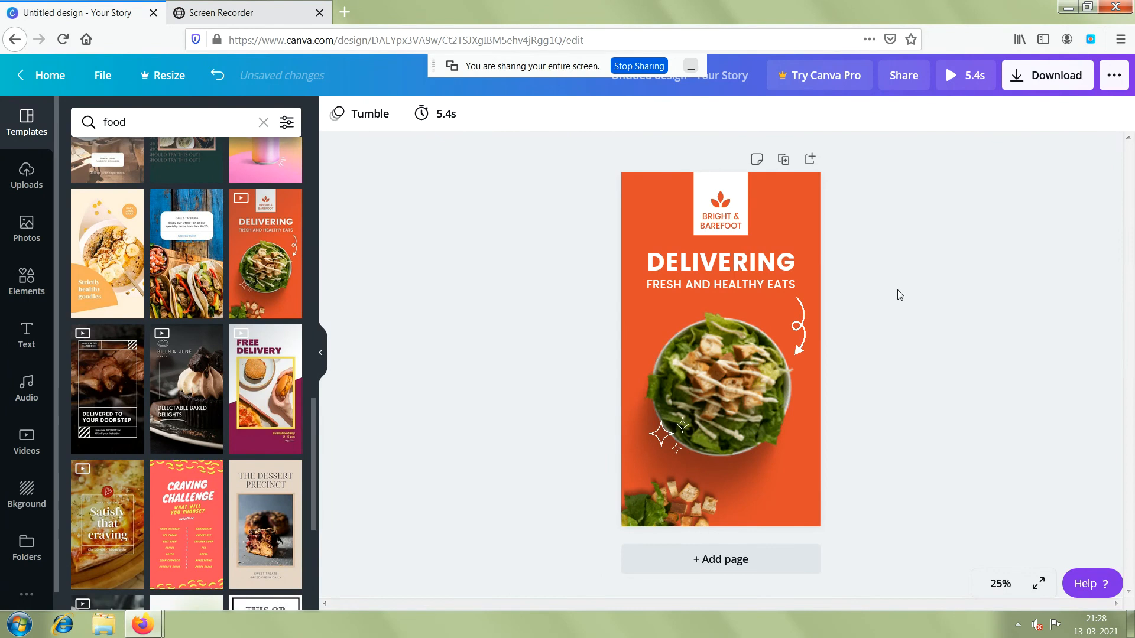
Replace the template's salad bowl photo with the uploaded round biryani plate image and centre it horizontally beneath the subtitle.
left_click(754, 374)
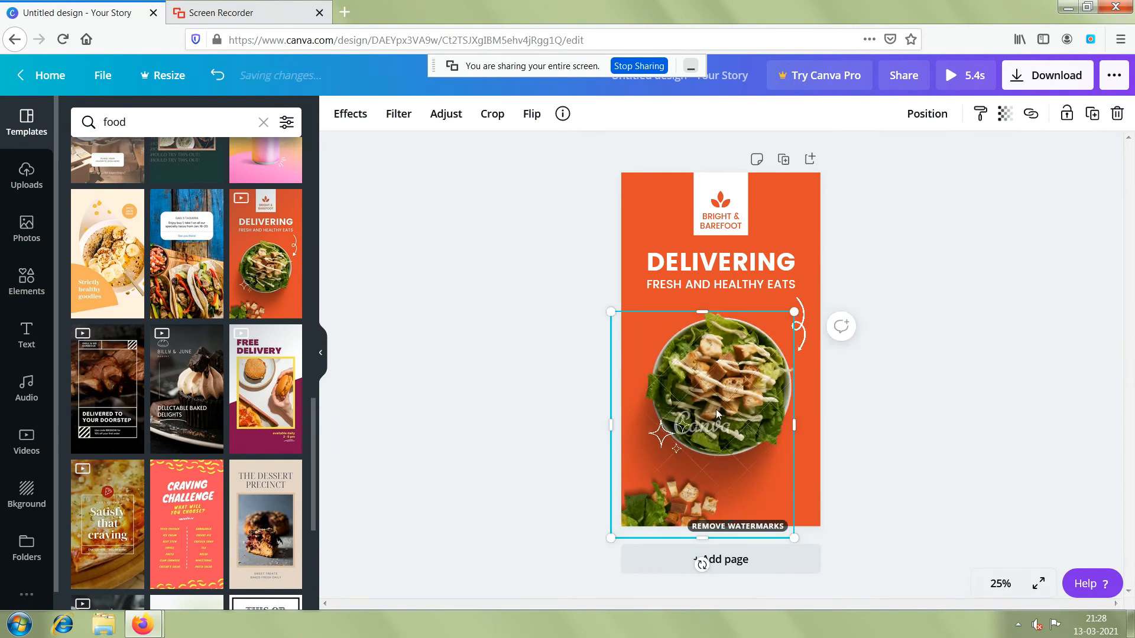
left_click(26, 179)
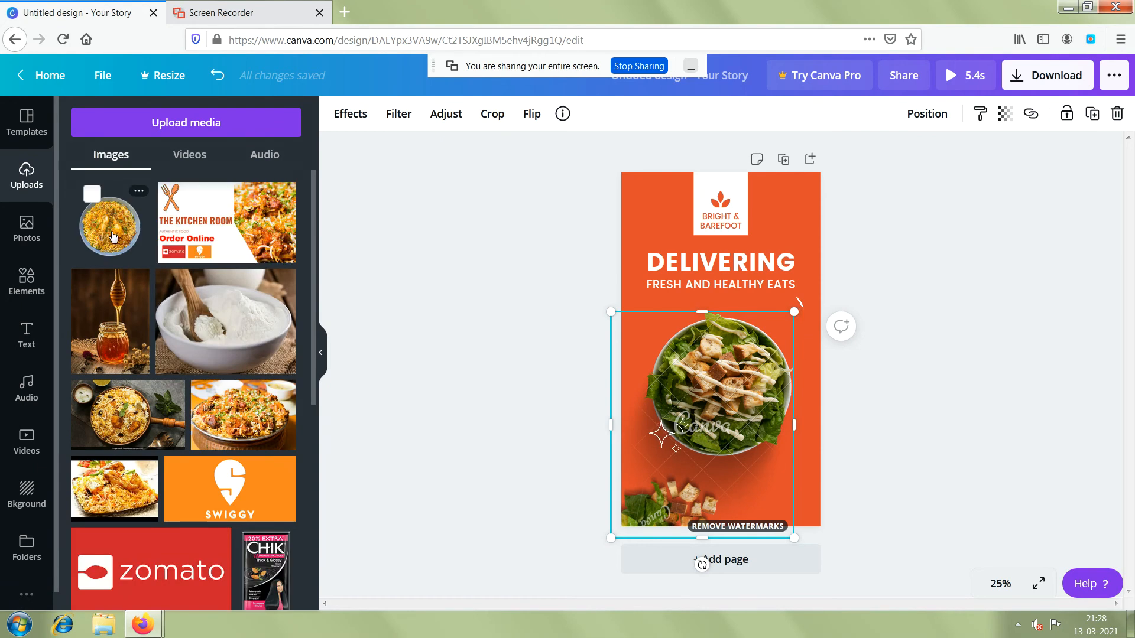
left_click_drag(401, 330, 733, 378)
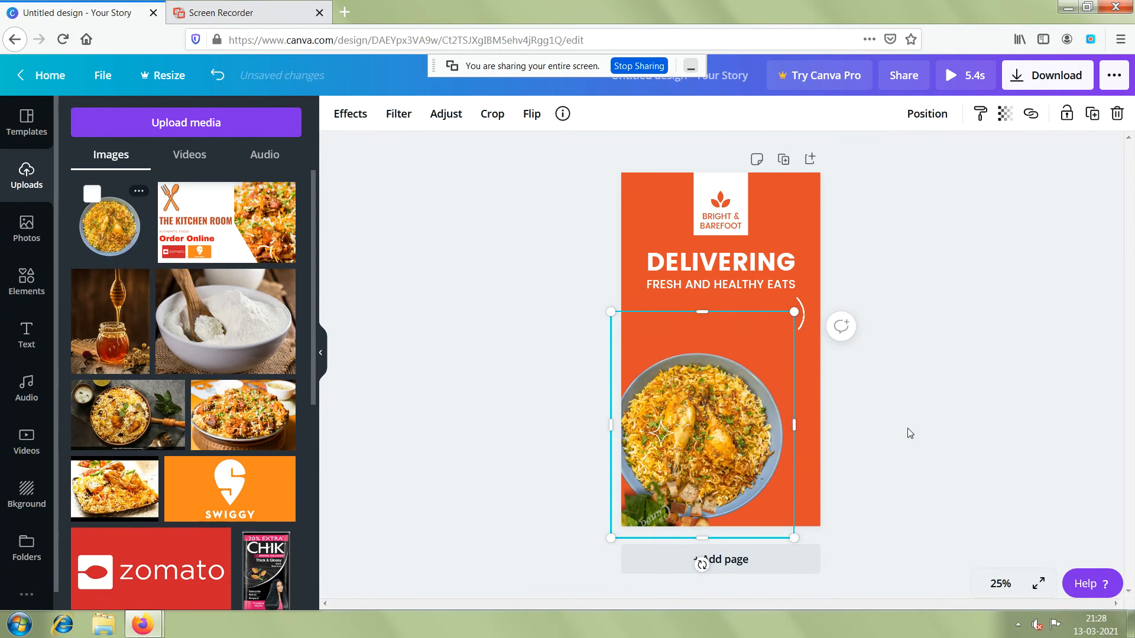
left_click(724, 381)
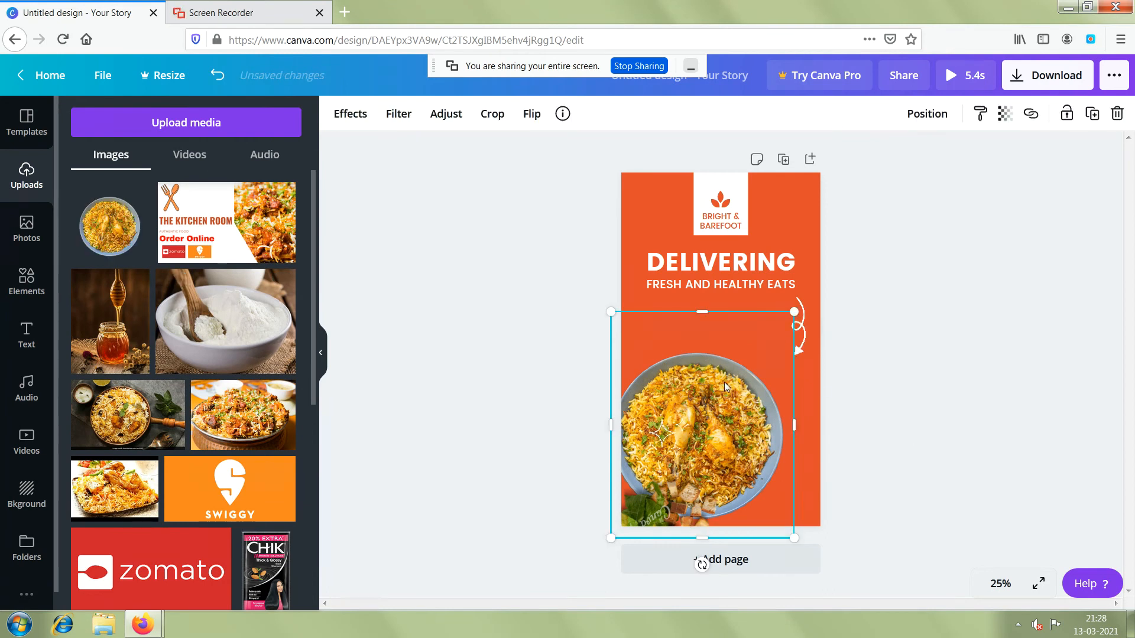
left_click_drag(725, 382, 740, 332)
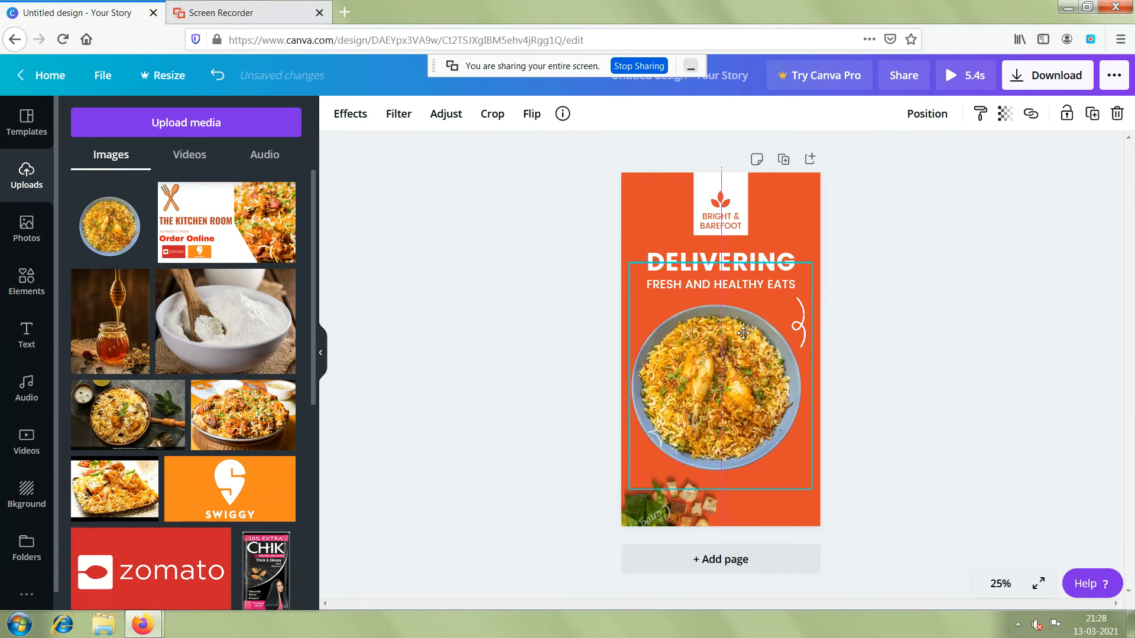
left_click(885, 420)
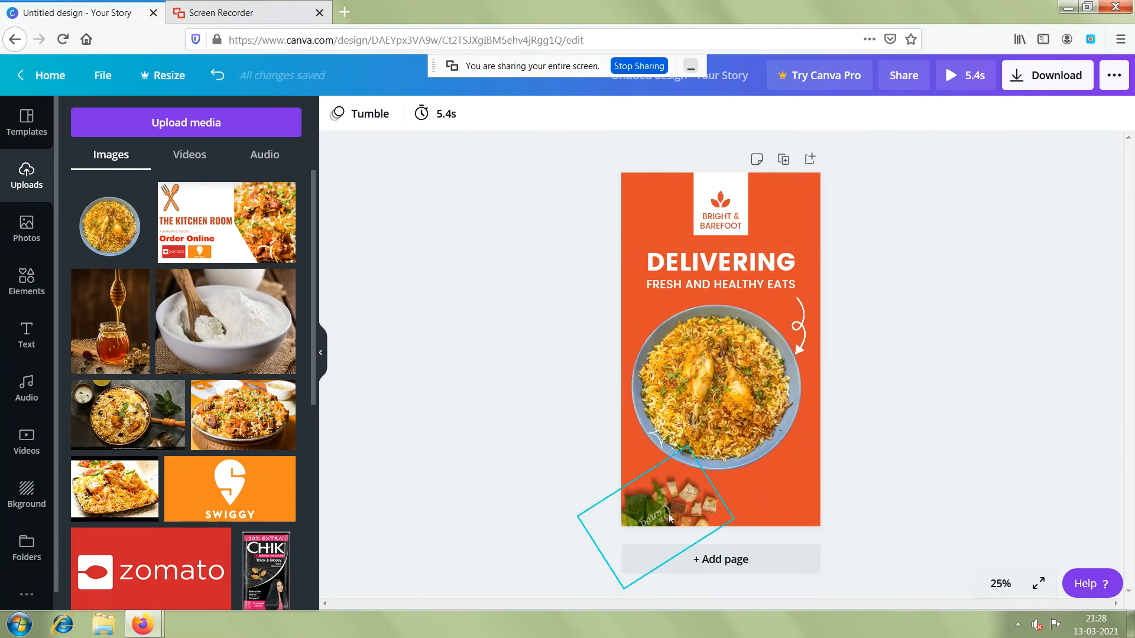
Delete the greens-and-croutons image from the design's lower corner, plus the "BRIGHT & BAREFOOT" text and leaf icon in the white box.
left_click(650, 513)
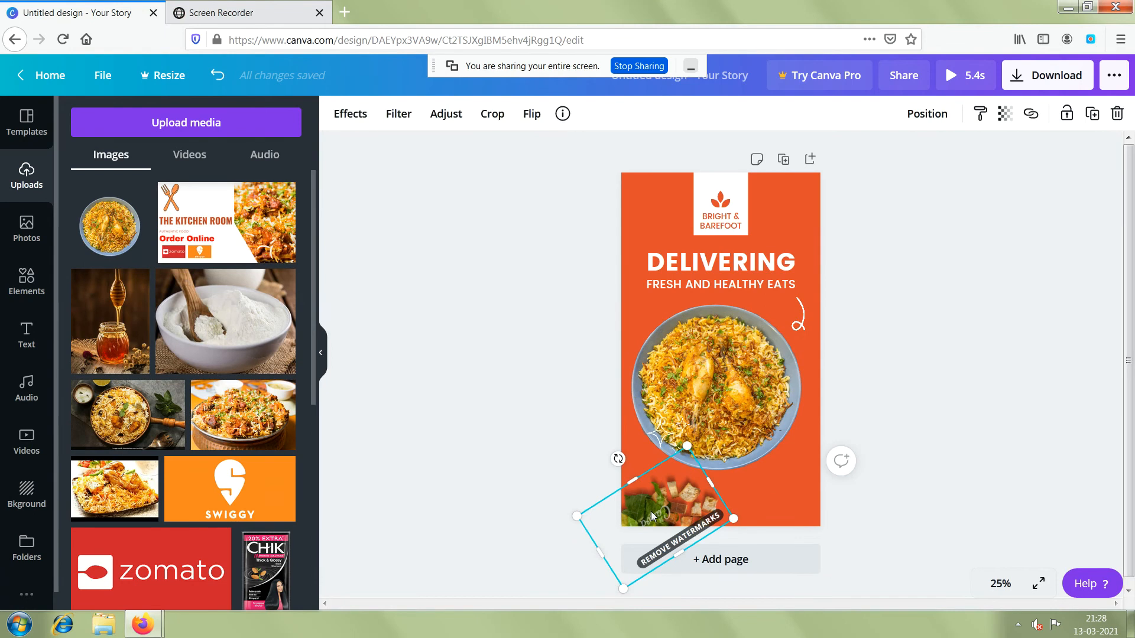
key("Delete")
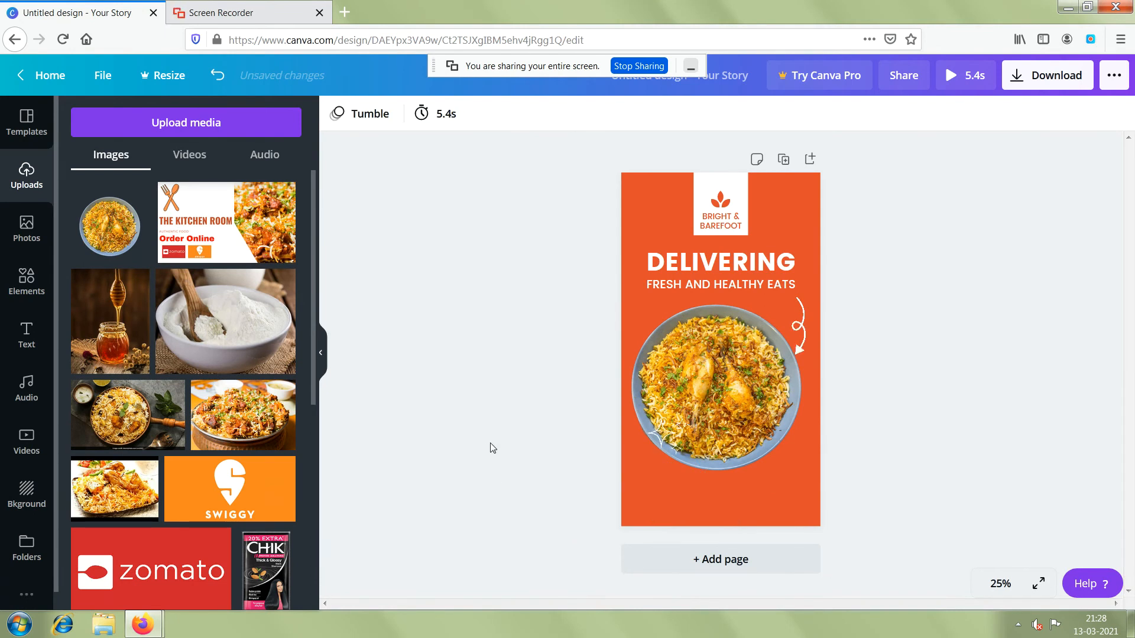
left_click(733, 216)
left_click(812, 219)
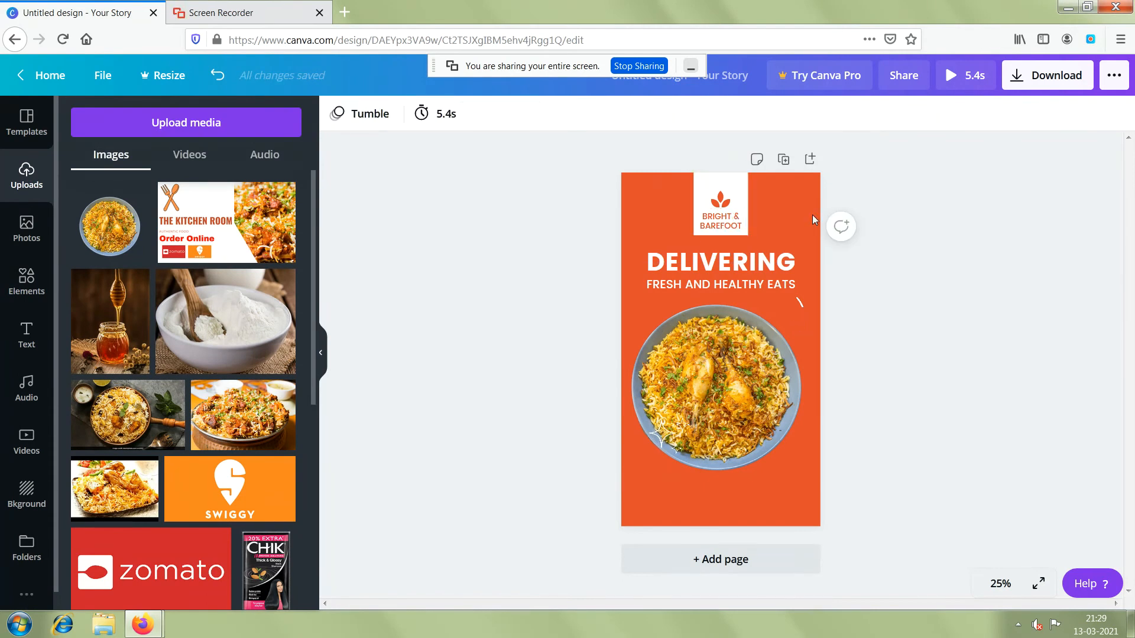
left_click(728, 197)
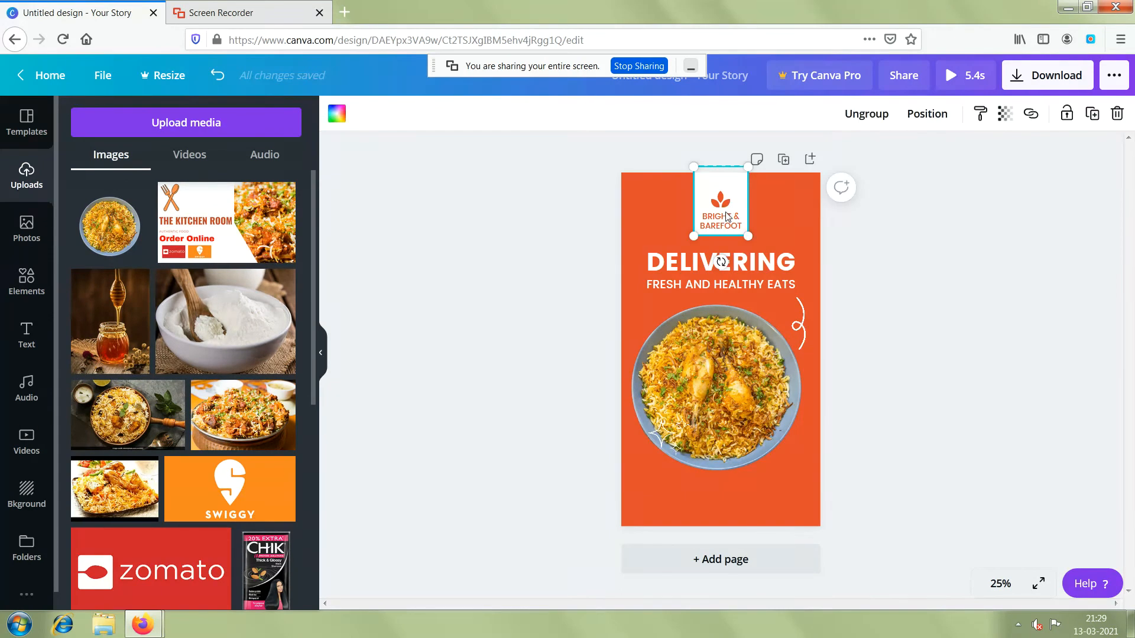
key("Delete")
left_click(722, 204)
left_click(757, 215)
left_click(722, 203)
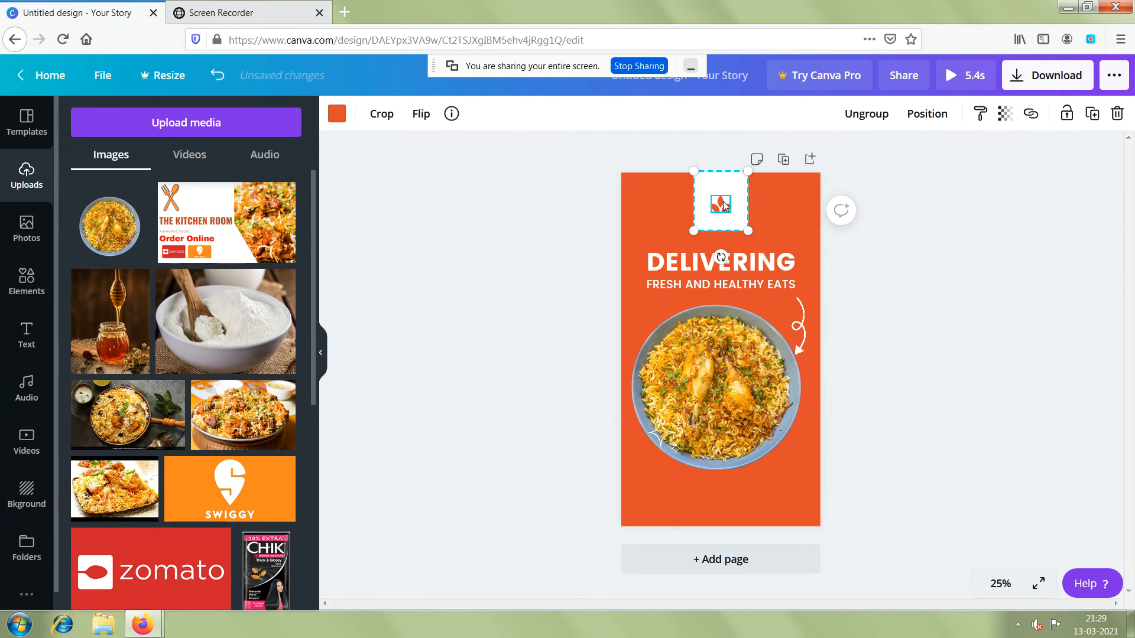
key("Delete")
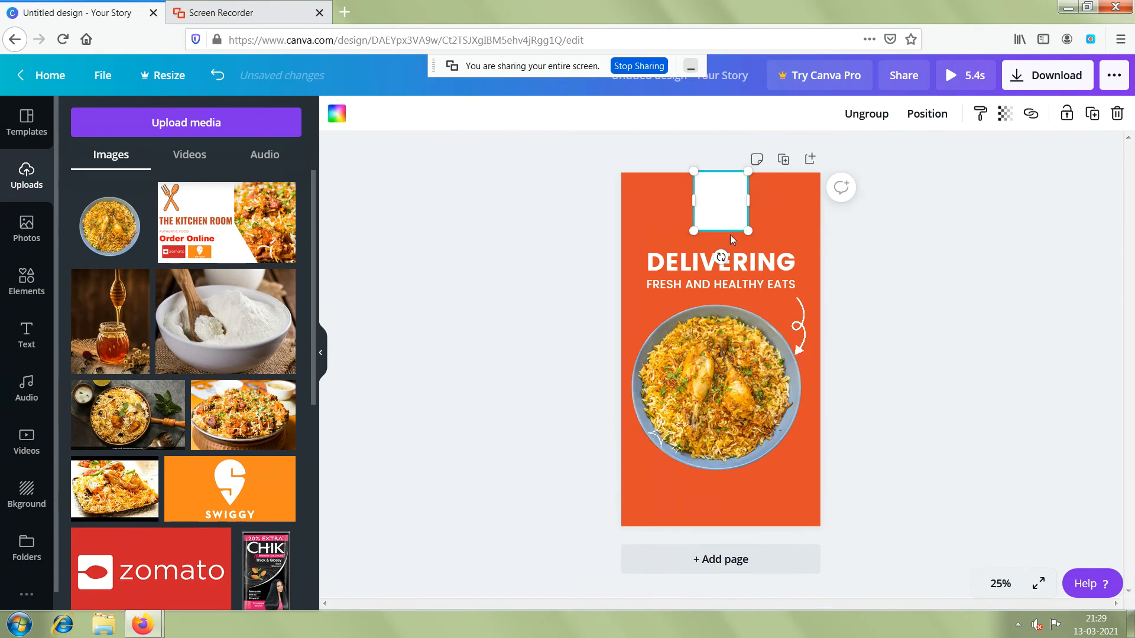
left_click(943, 252)
Change the subtitle beneath DELIVERING to "FRESH AND TASTY BIRYANI", with BIRYANI on its own line.
left_click(693, 259)
left_click(695, 259)
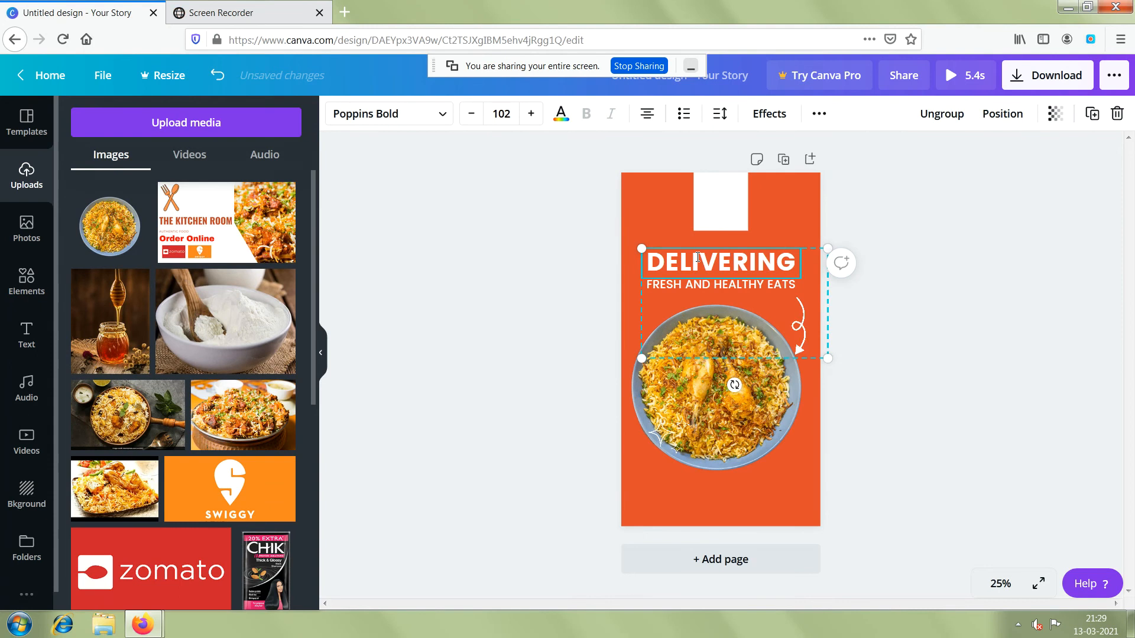
left_click(666, 287)
left_click(742, 294)
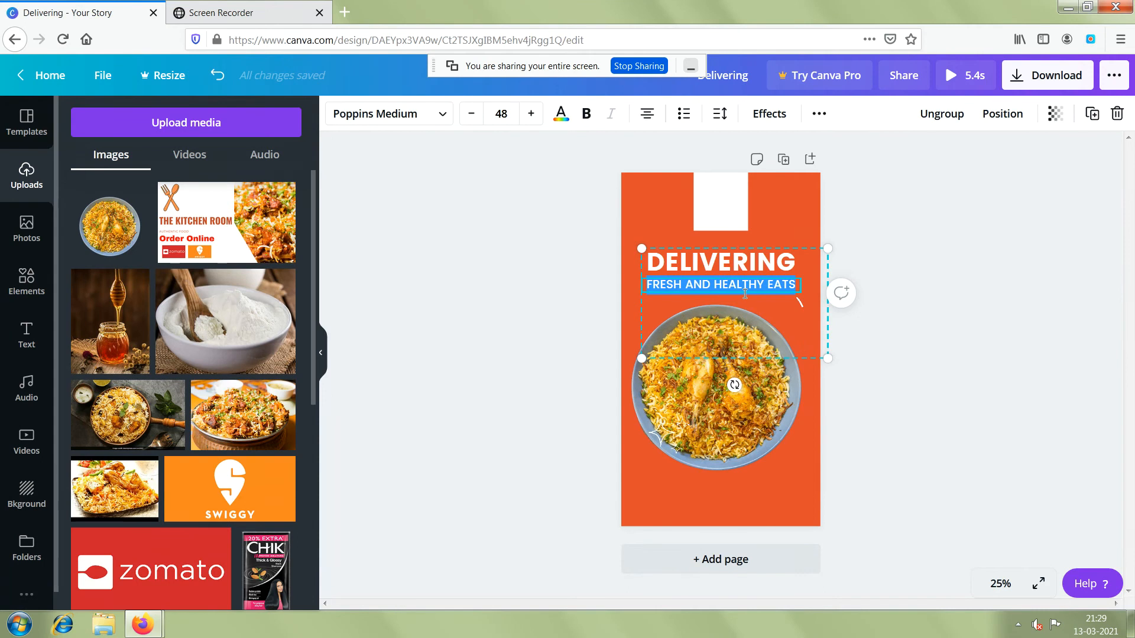
left_click(778, 288)
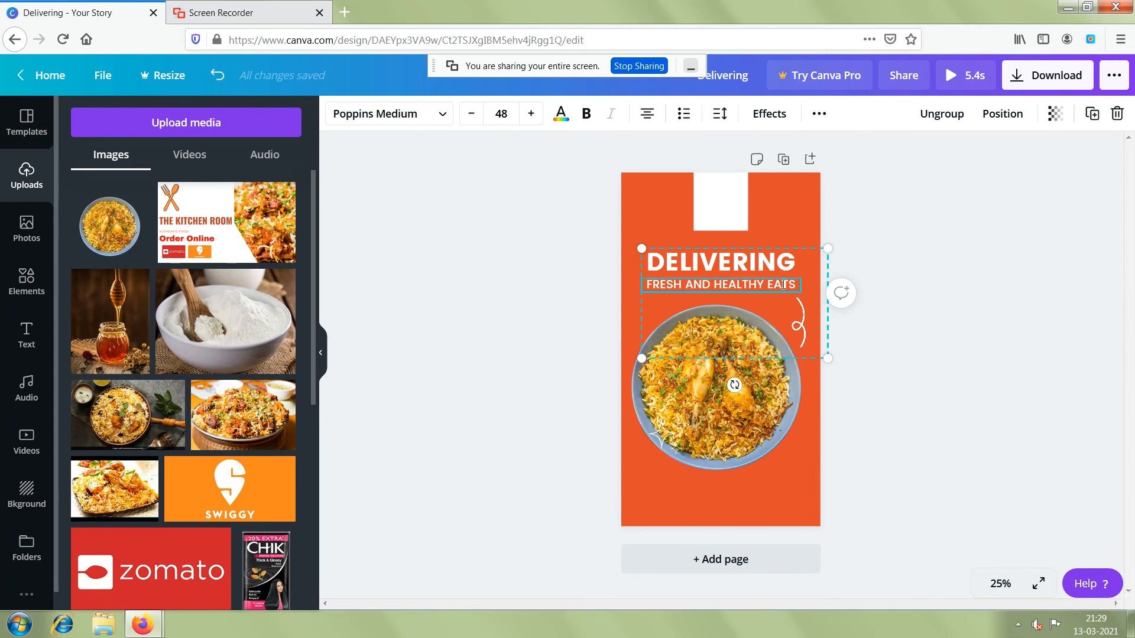
key("BackSpace")
key("BackSpace")
key("BackSpace")
key("BackSpace")
key("BackSpace")
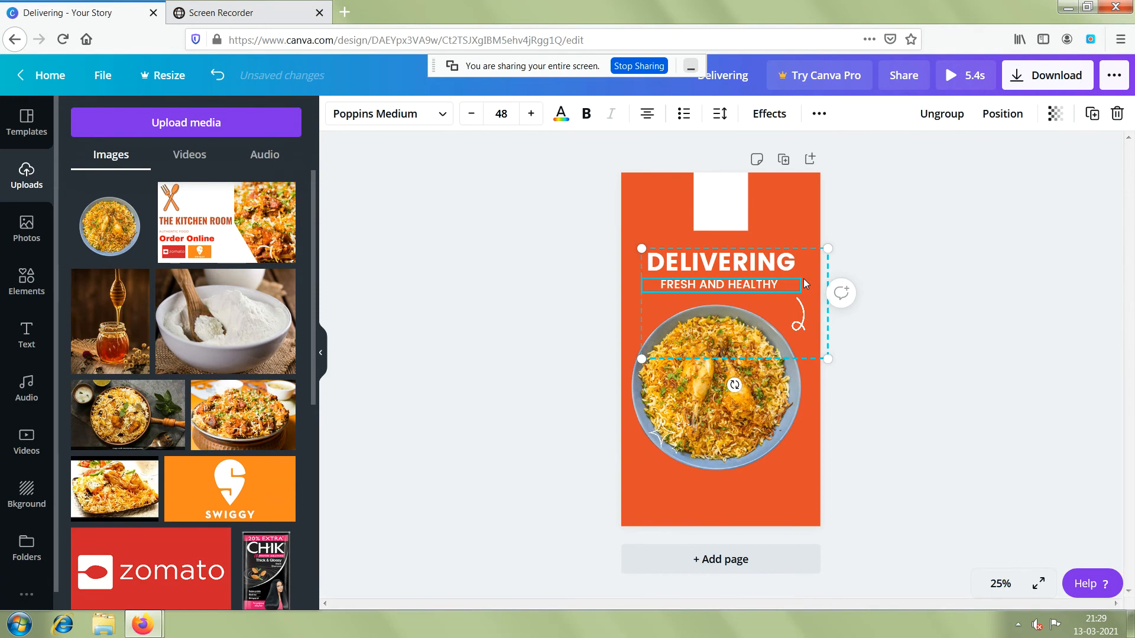
double_click(735, 286)
type("TASTY")
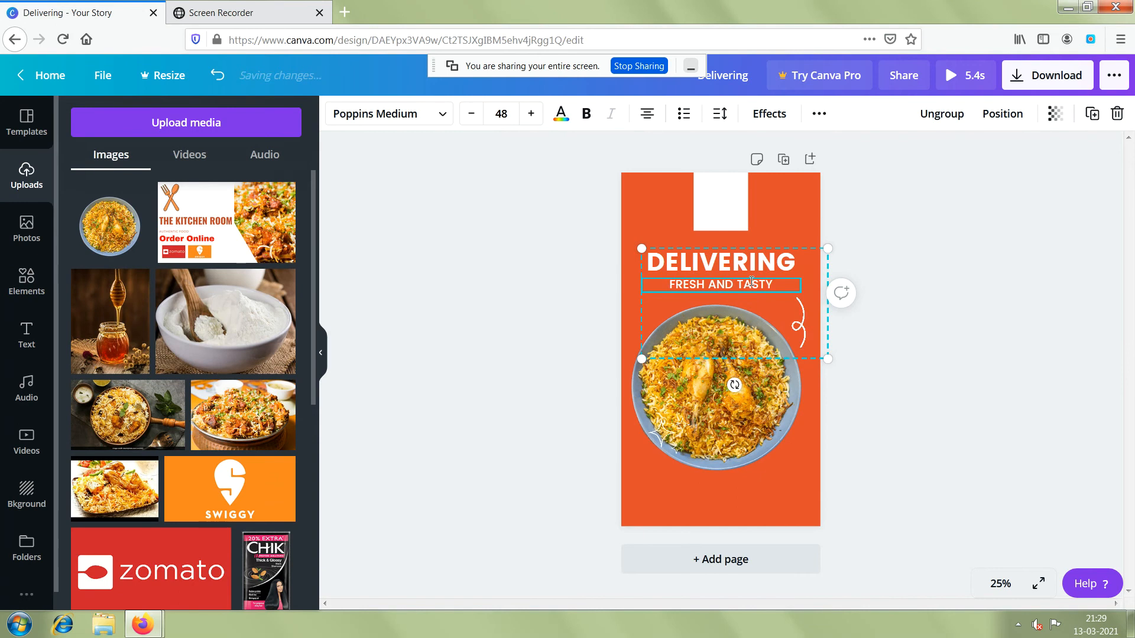
key("Return")
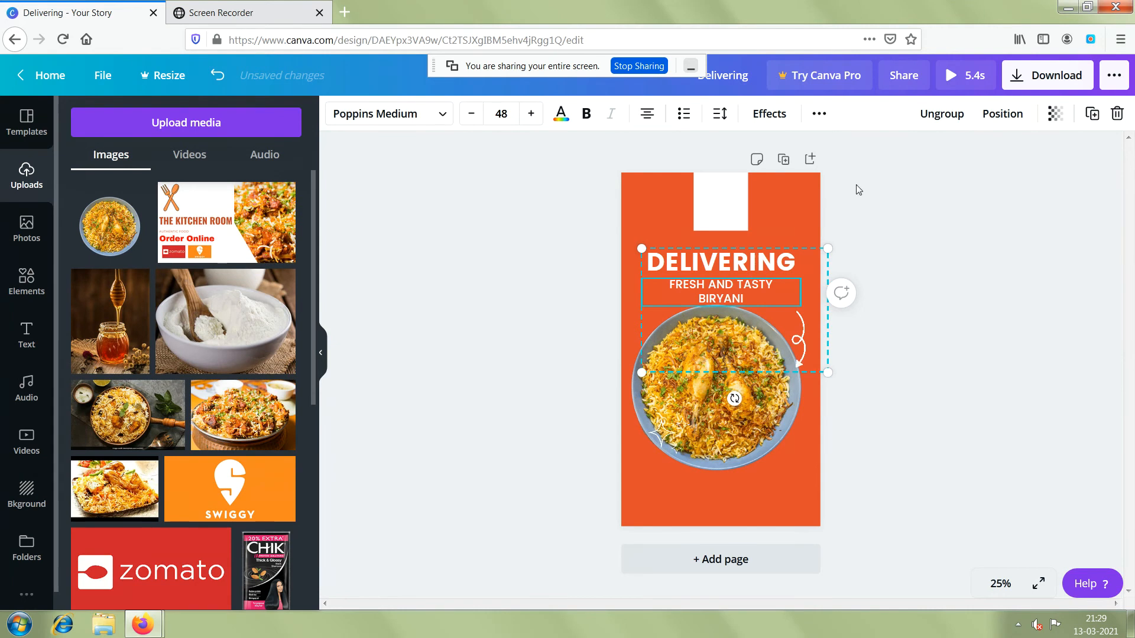
left_click(920, 252)
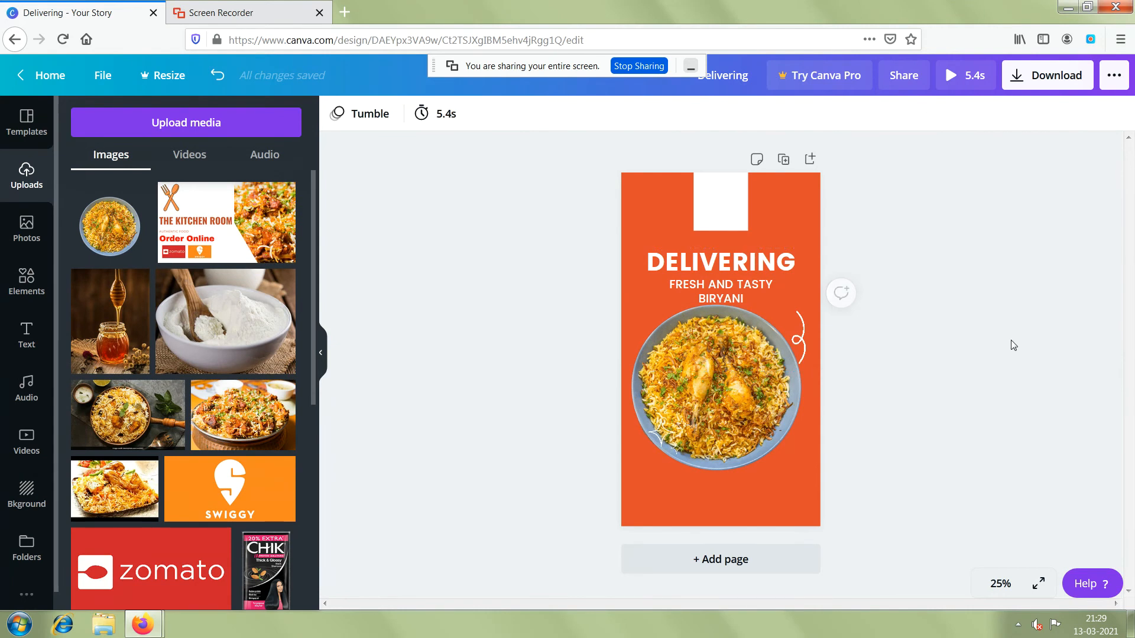
Move the grouped DELIVERING heading, subtitle and curly arrow slightly upward on the page.
left_click(732, 287)
left_click(725, 263)
left_click_drag(726, 263, 725, 257)
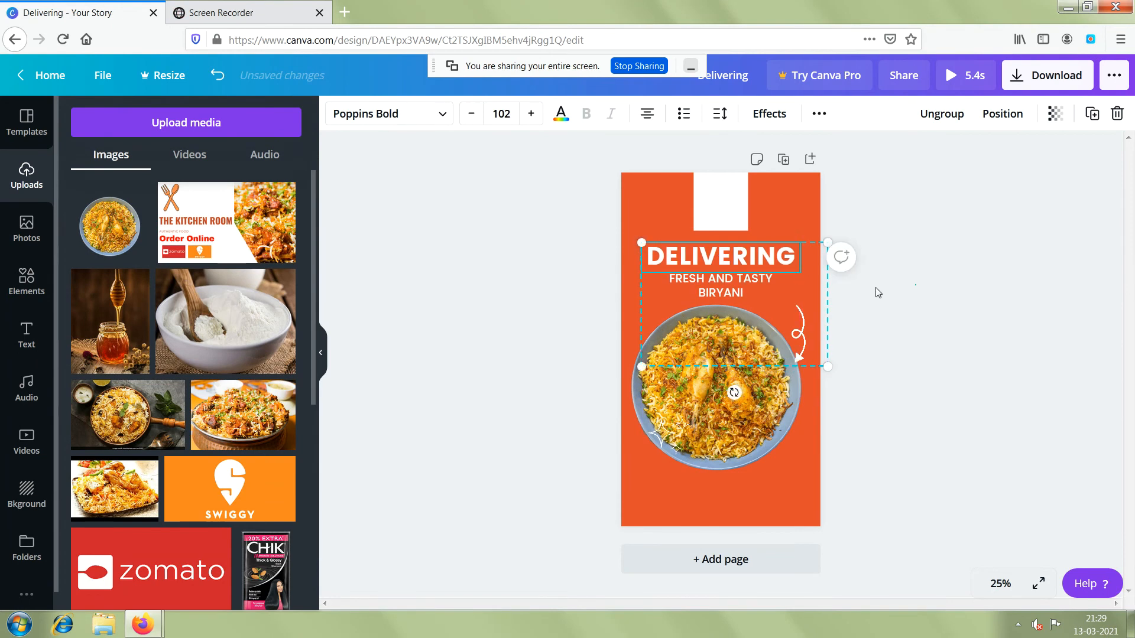
left_click(915, 285)
Enlarge the font of the whole "FRESH AND TASTY BIRYANI" subtitle by four increments.
left_click(727, 290)
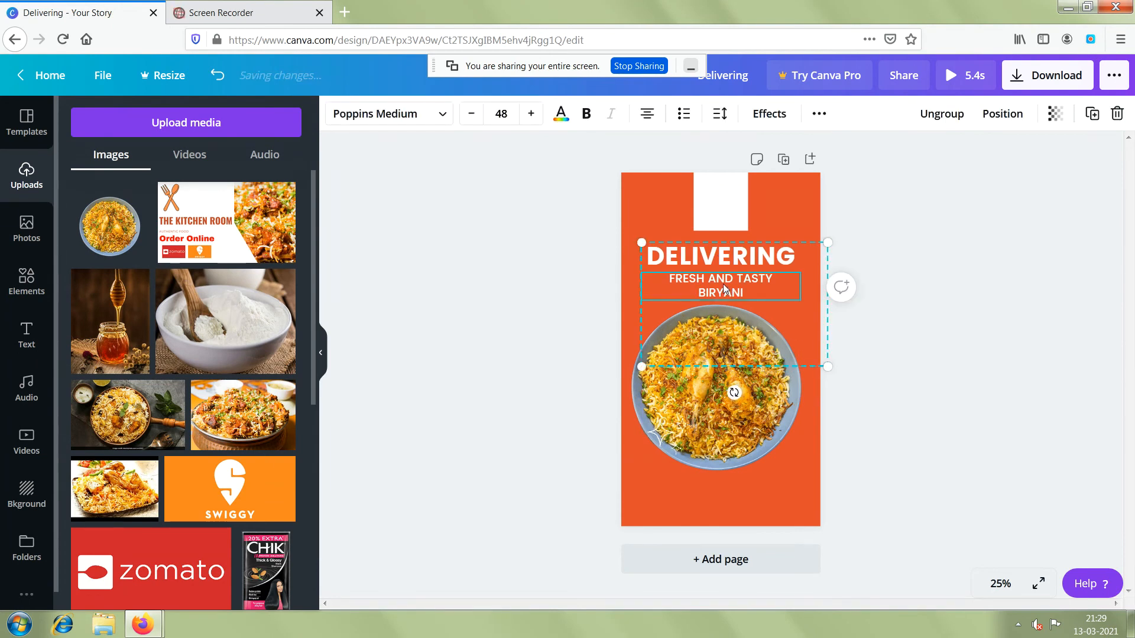
double_click(726, 290)
triple_click(725, 284)
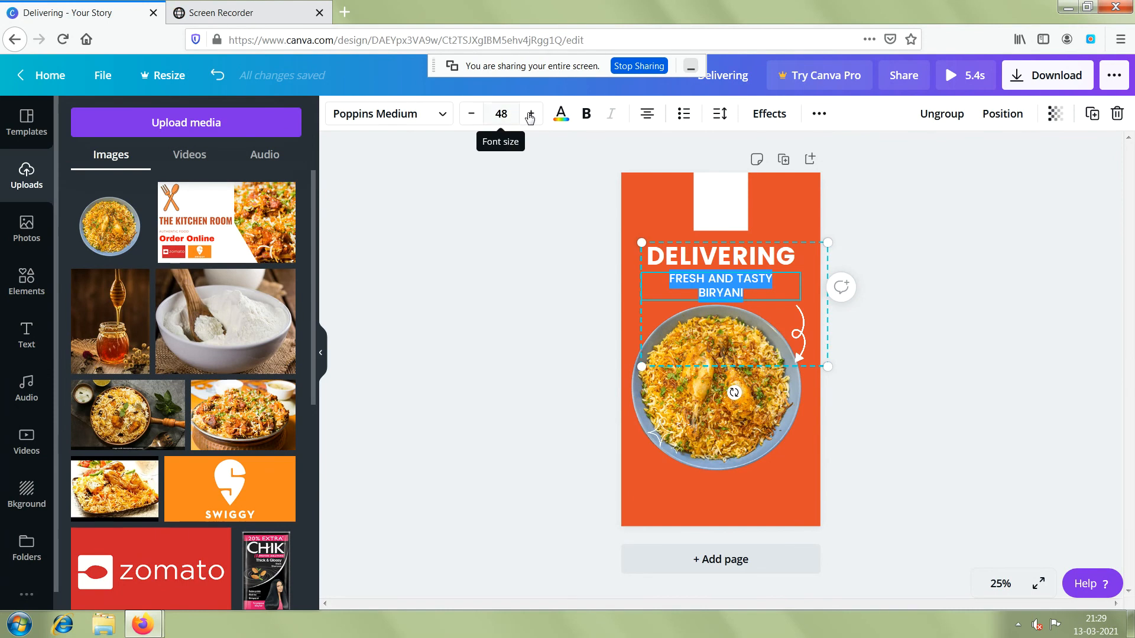
left_click(531, 114)
left_click(530, 114)
left_click(530, 114)
left_click(530, 115)
left_click(531, 114)
left_click(724, 419)
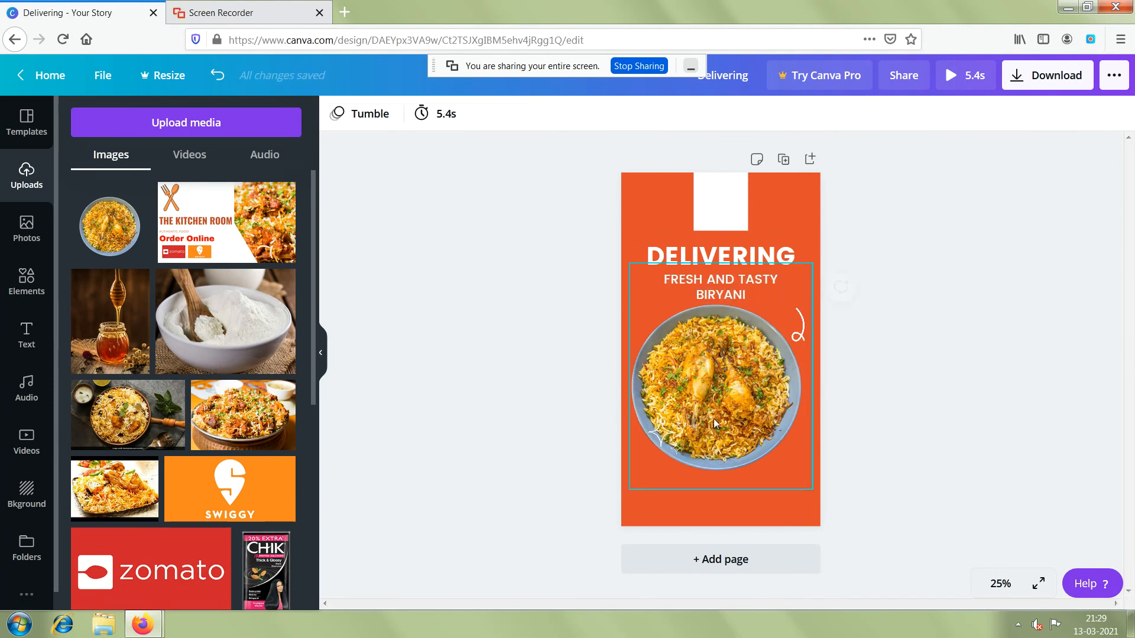
Move the biryani plate image slightly down to leave a gap beneath the subtitle.
left_click(719, 384)
left_click_drag(713, 393, 713, 410)
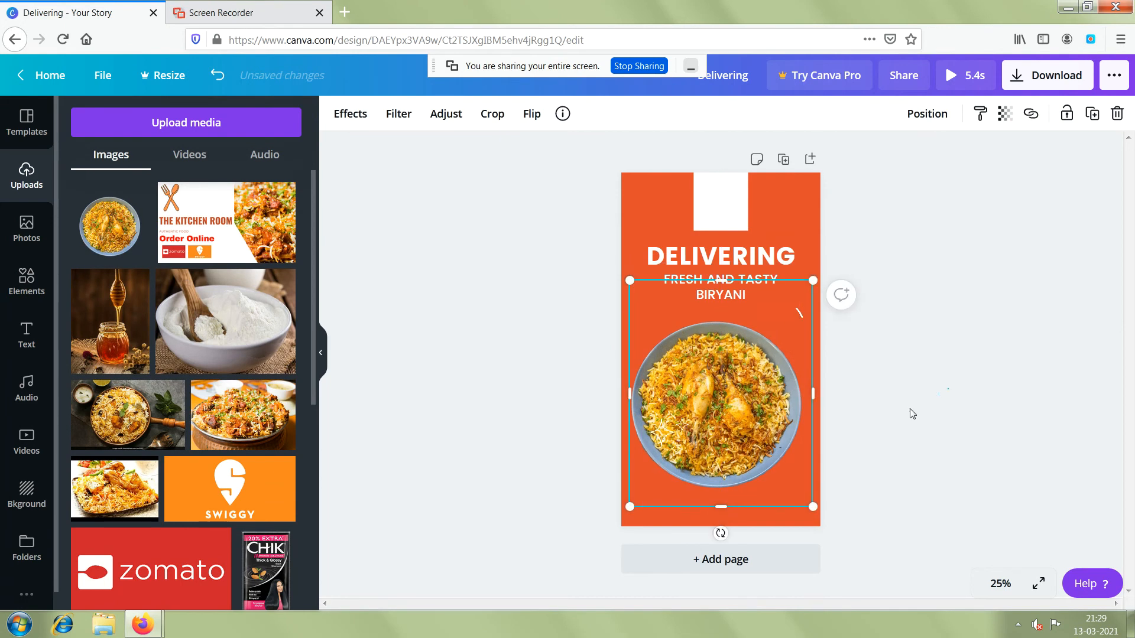
left_click(880, 415)
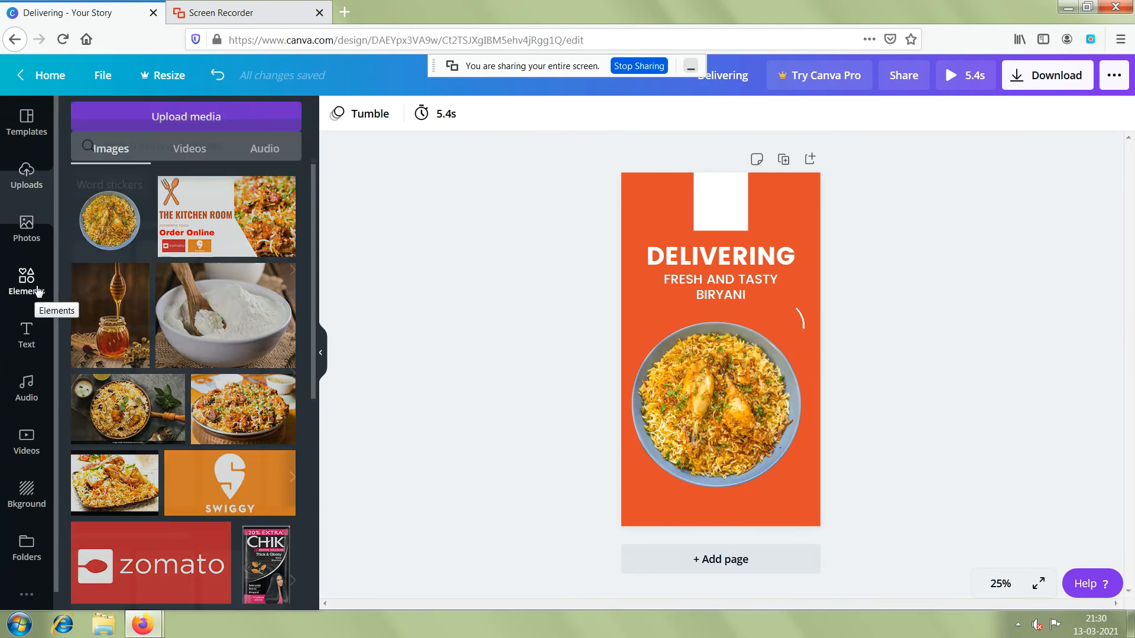
Search the graphic elements library for "food" using the recent search term.
left_click(37, 290)
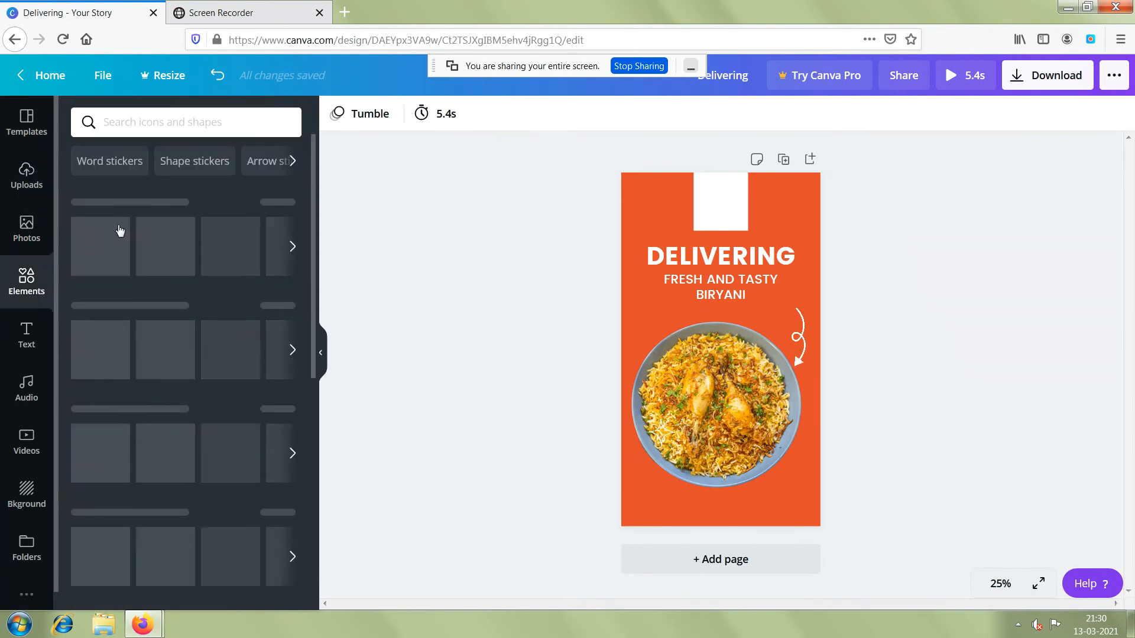
left_click(152, 122)
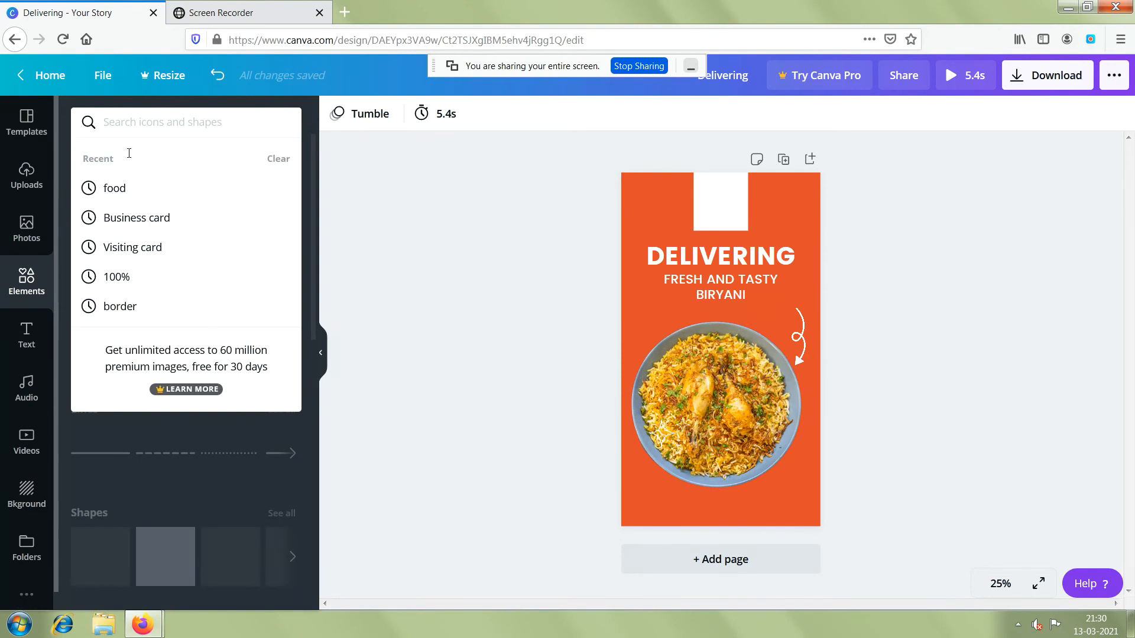
left_click(112, 188)
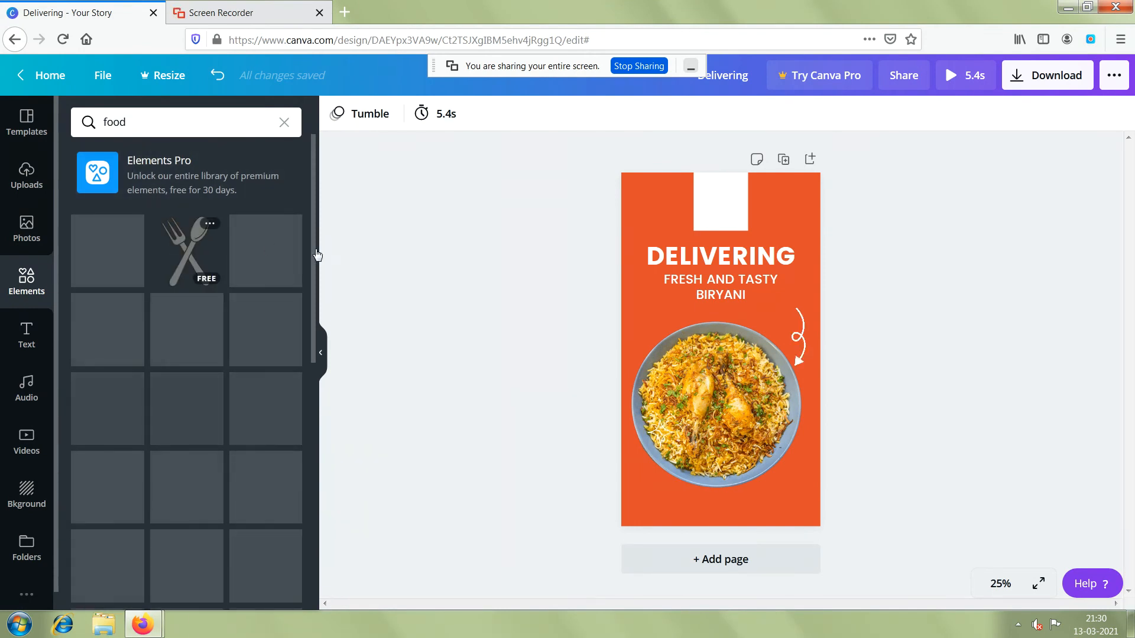
Try the crossed fork-and-spoon graphic in the white box, scaled down to fit, and delete it.
left_click_drag(442, 257, 717, 211)
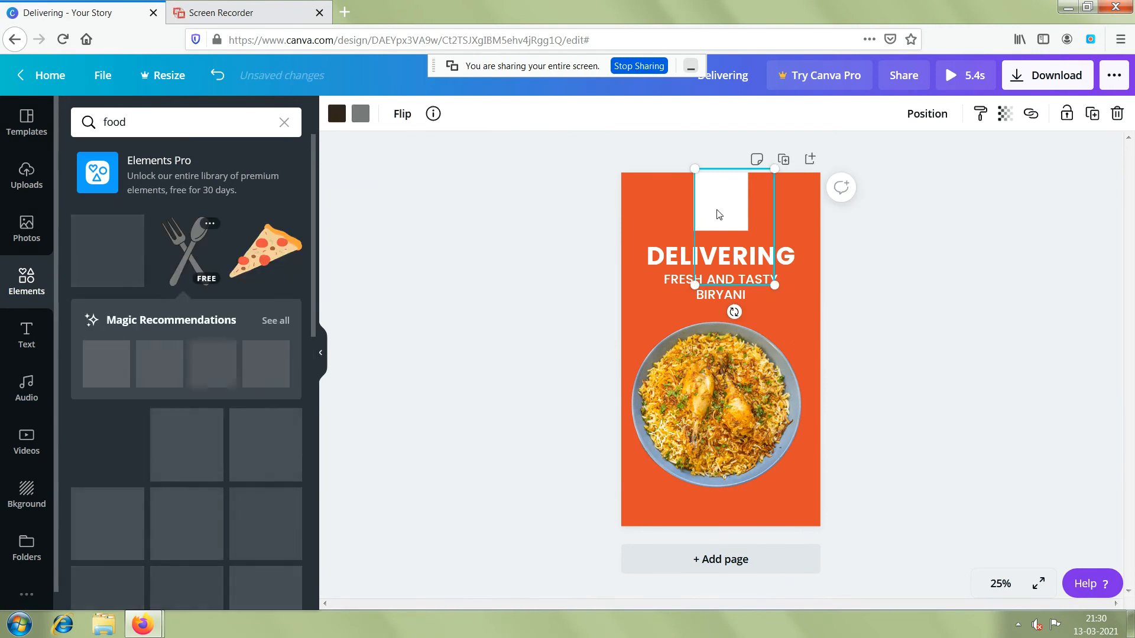
left_click_drag(774, 286, 735, 208)
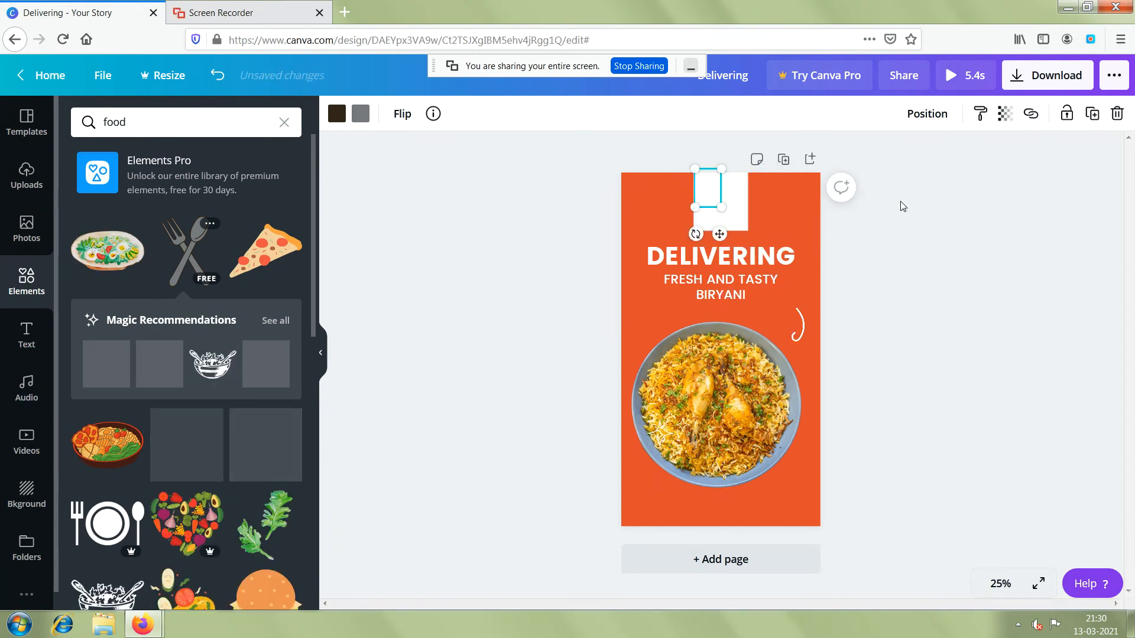
left_click(914, 220)
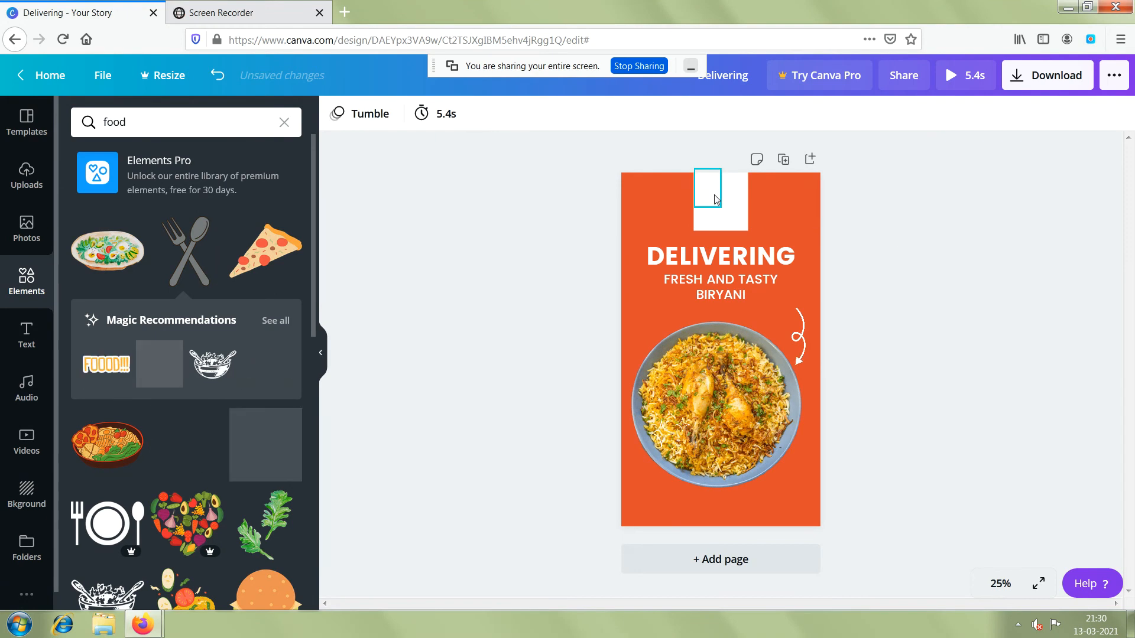
left_click(715, 199)
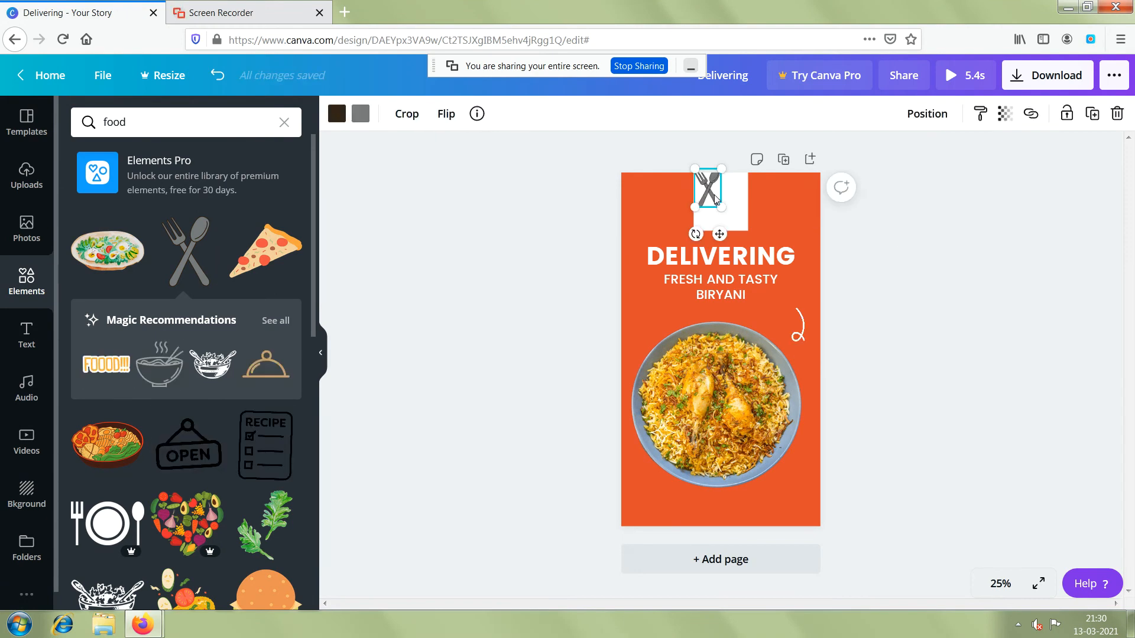
key("Delete")
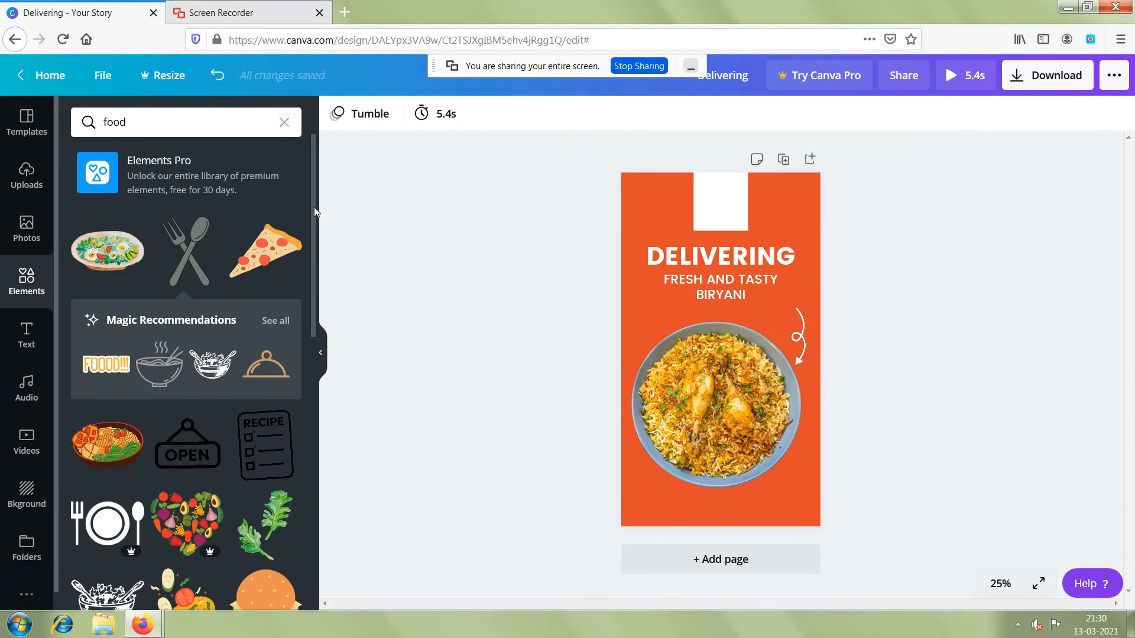
Add the sandwich graphic from the food results to the white box at the page top, scaled down to the box's width.
scroll(313, 207, "down", 2)
left_click_drag(328, 289, 328, 309)
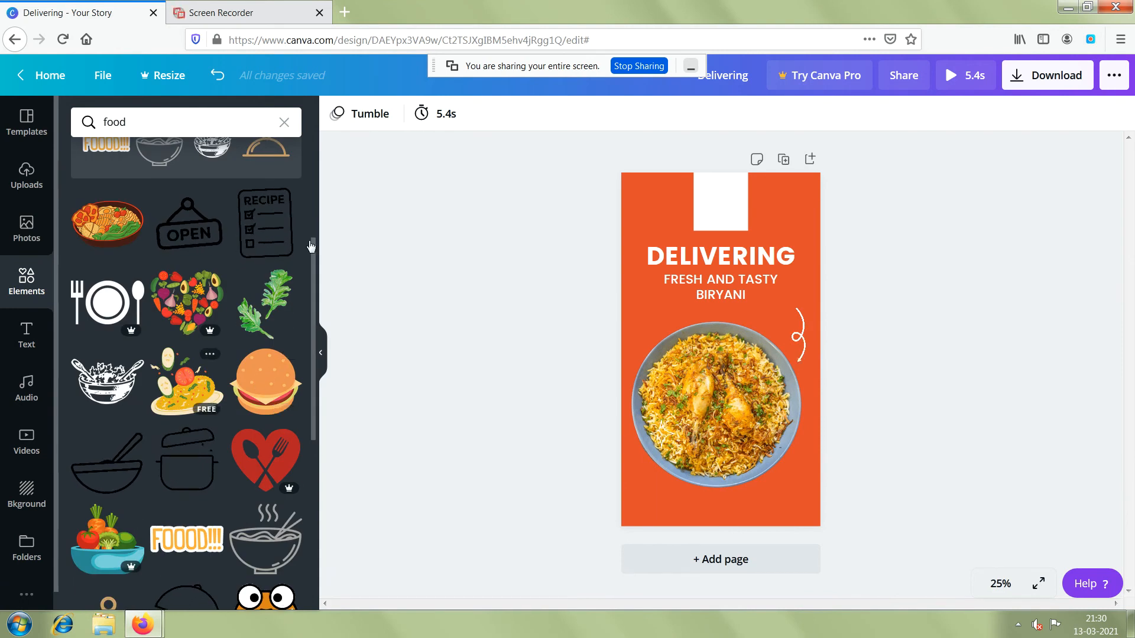
mouse_move(269, 469)
left_mouse_down()
mouse_move(517, 327)
mouse_move(400, 431)
mouse_move(278, 461)
left_mouse_up()
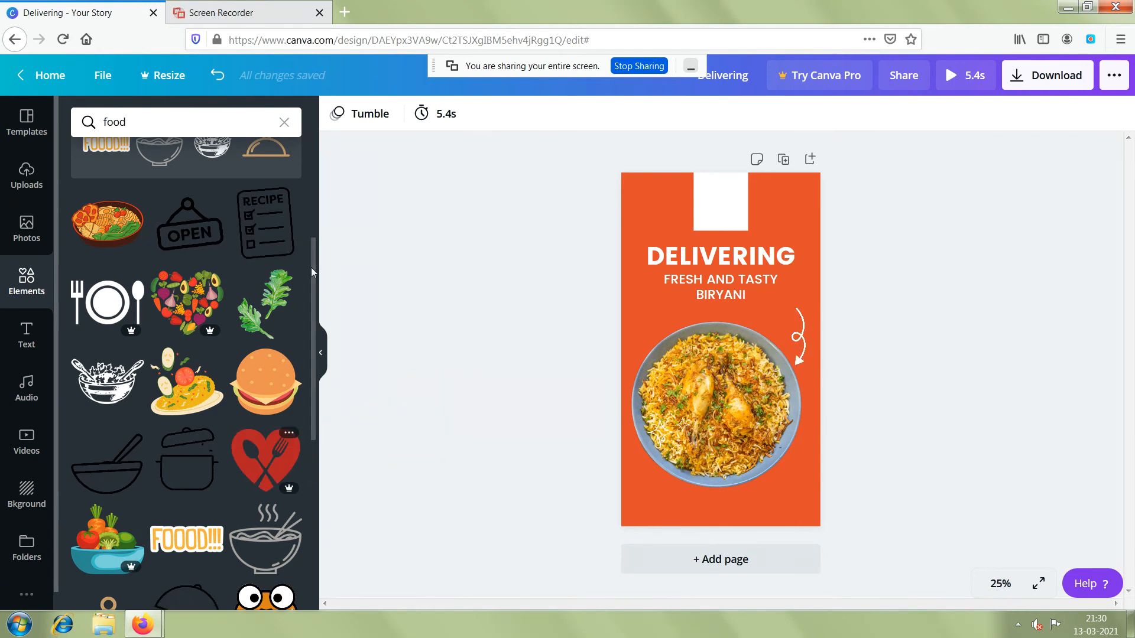
scroll(313, 314, "down", 2)
scroll(313, 331, "down", 4)
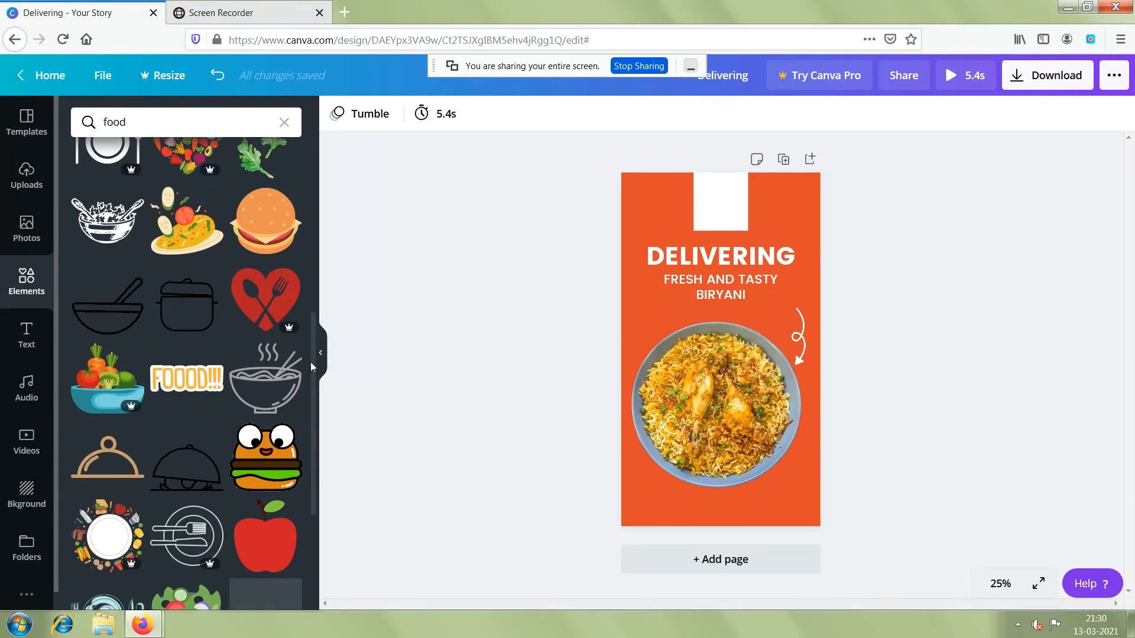
scroll(300, 402, "down", 4)
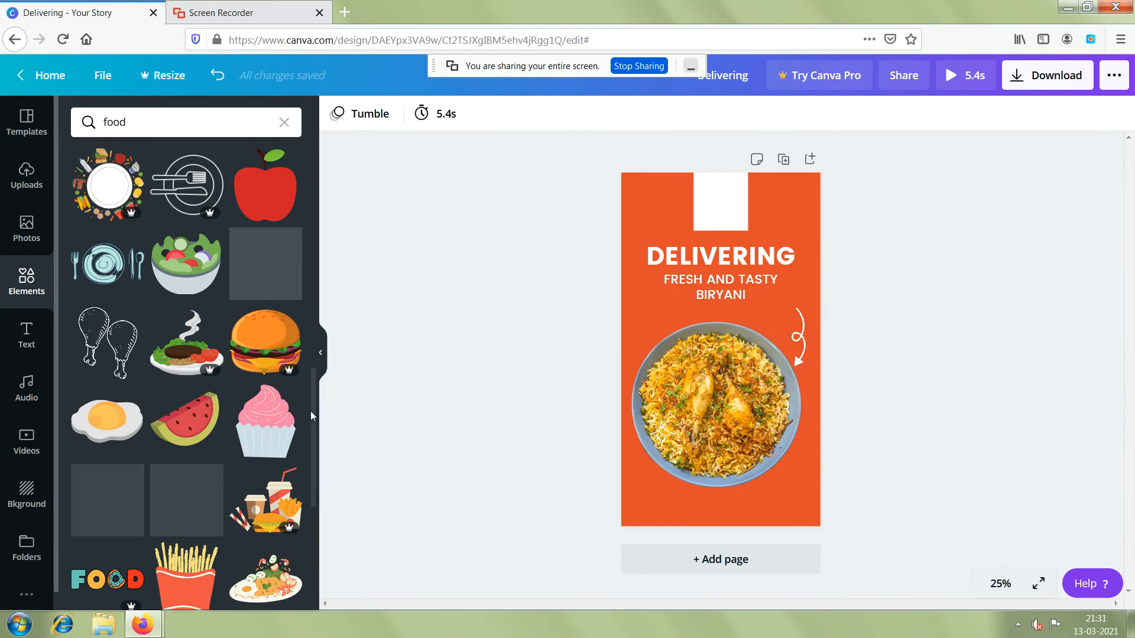
scroll(311, 428, "down", 3)
scroll(311, 431, "down", 10)
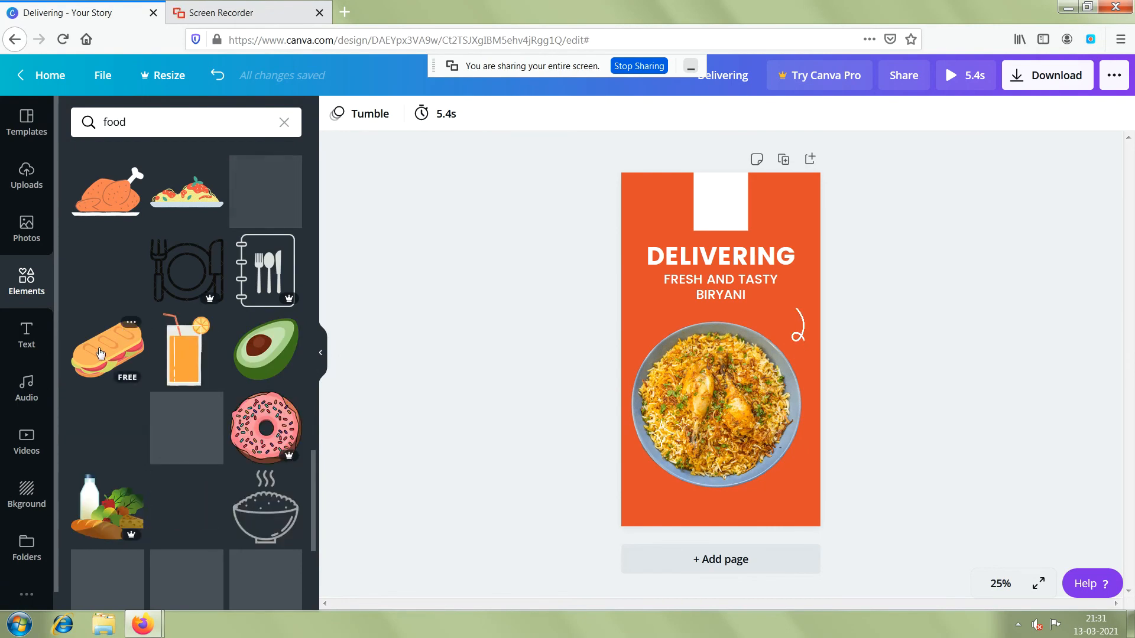
left_click_drag(100, 354, 725, 213)
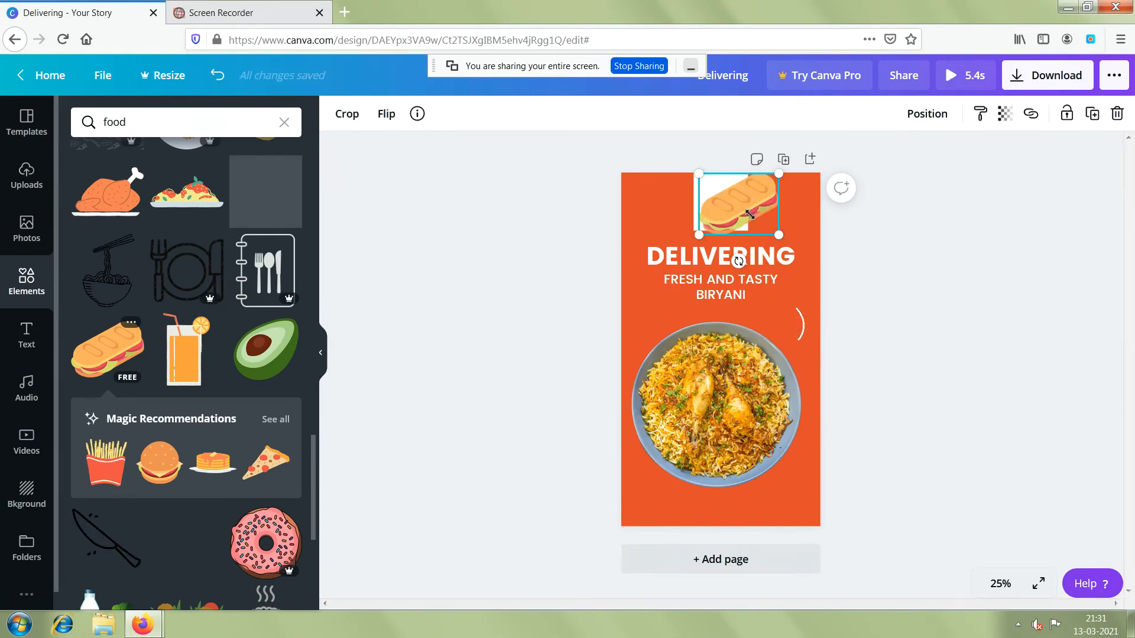
left_click_drag(749, 214, 747, 211)
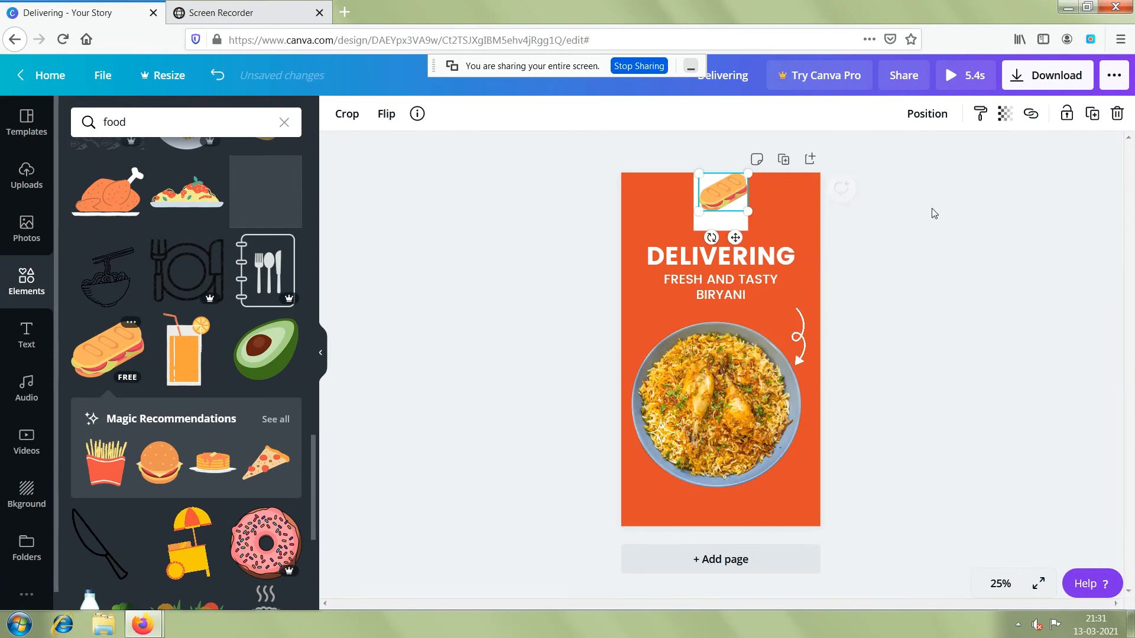
left_click(686, 229)
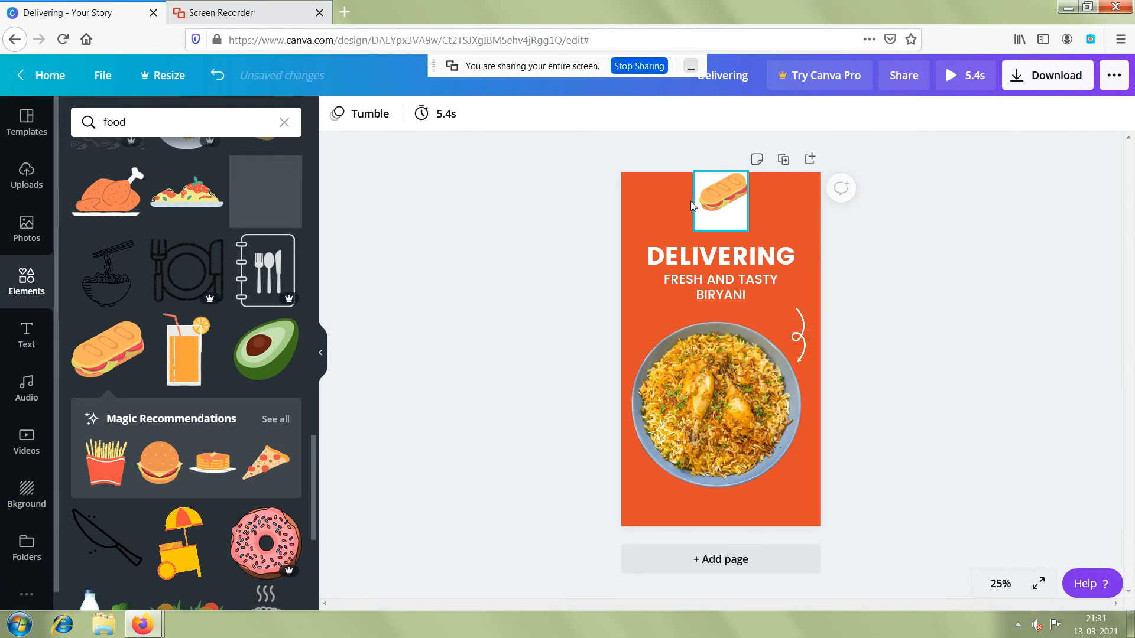
Move the sandwich graphic down to the lower part of the white box.
left_click(721, 194)
left_click_drag(721, 194, 716, 214)
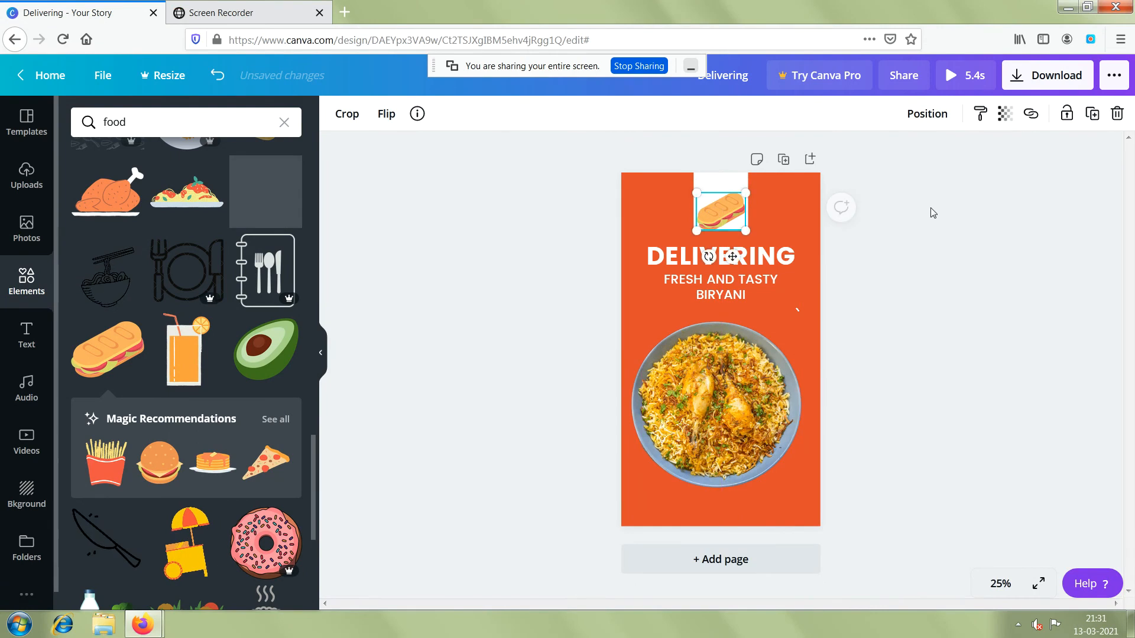
left_click(899, 213)
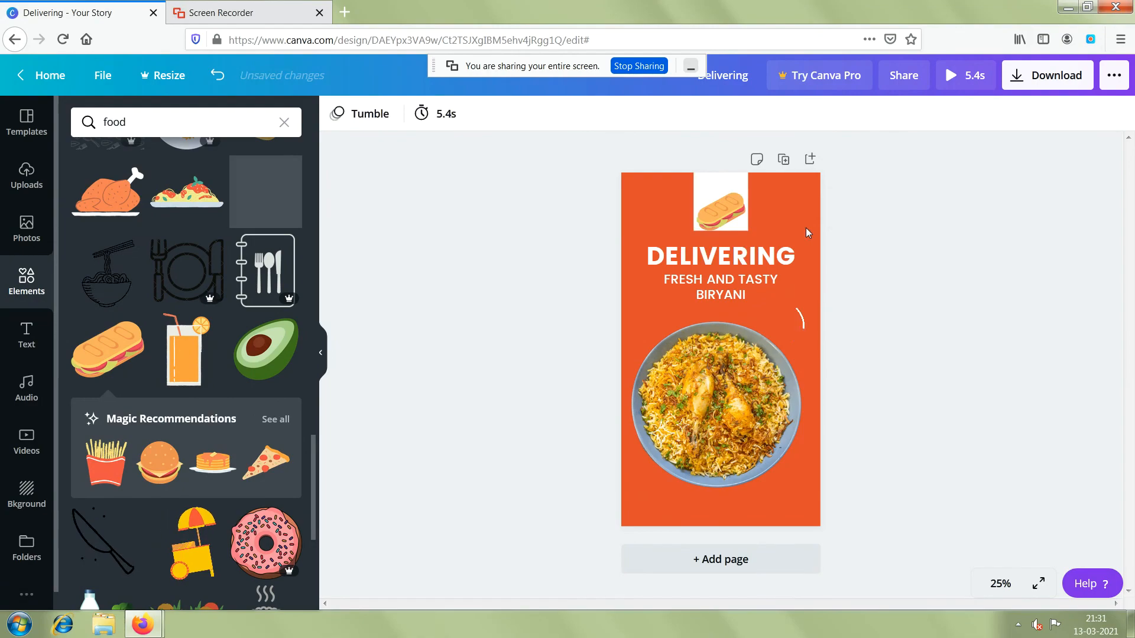
Add a heading text reading "FK" to the page.
left_click(26, 341)
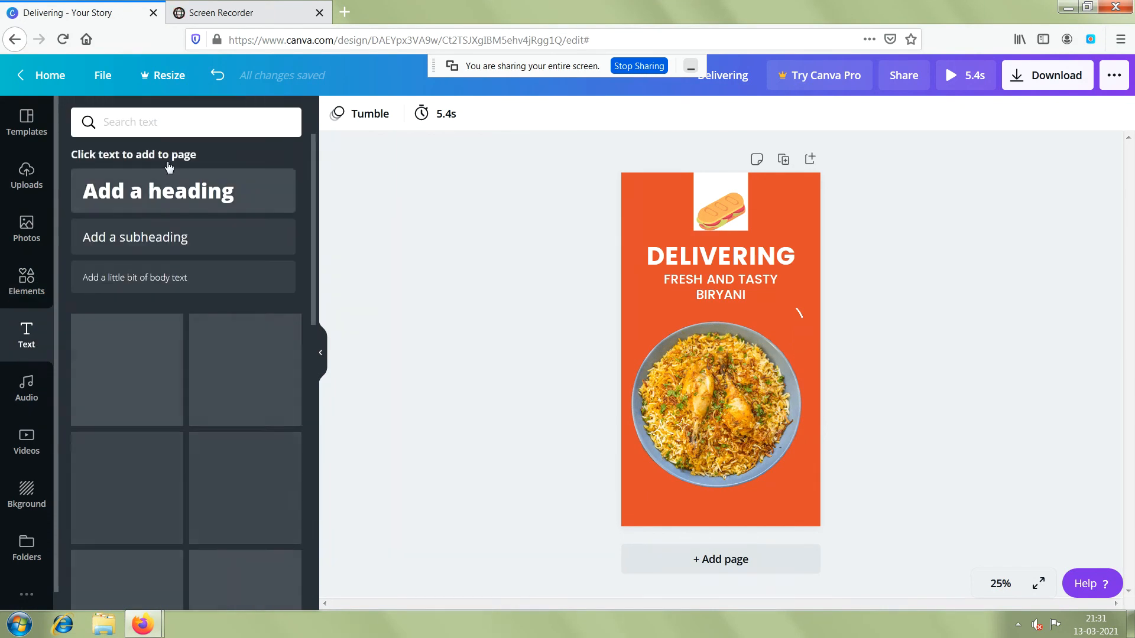
left_click(134, 203)
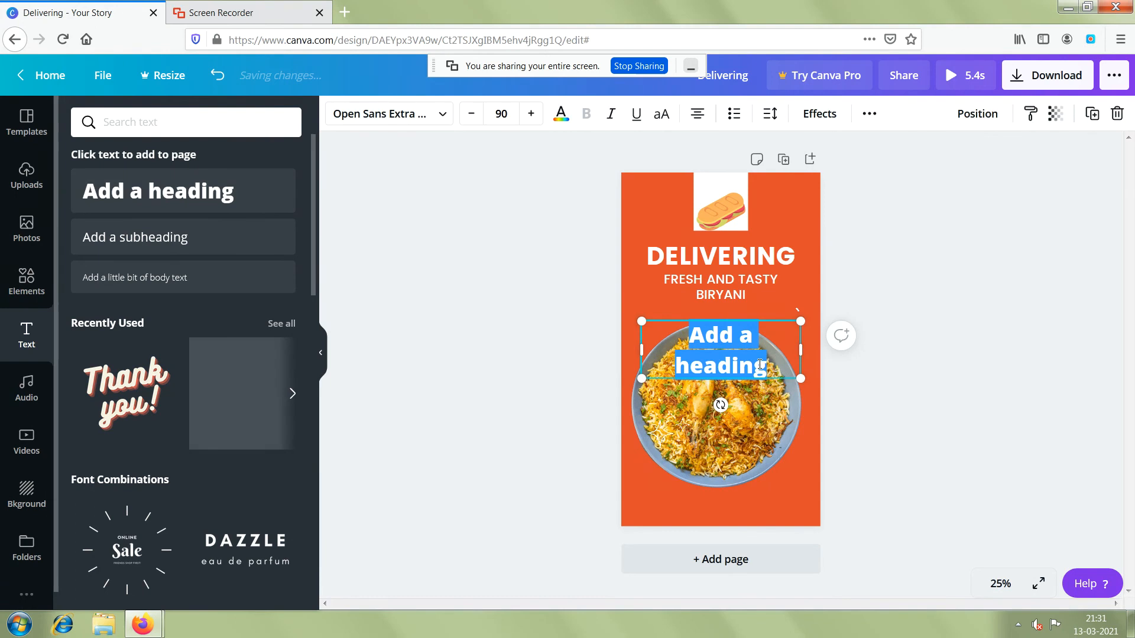
type("F")
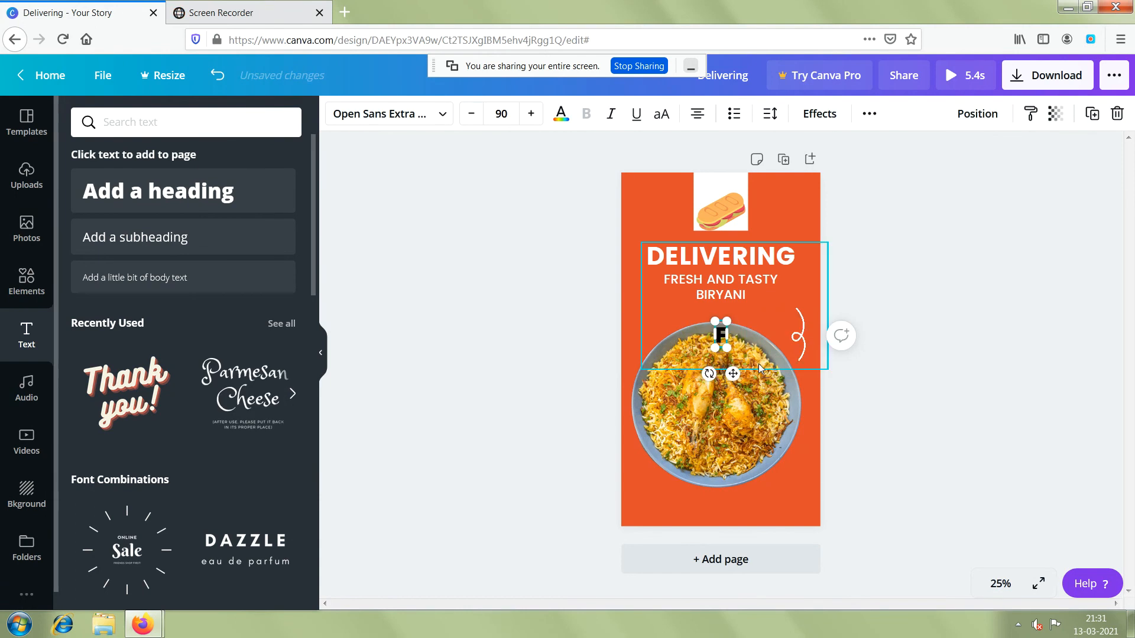
type("K")
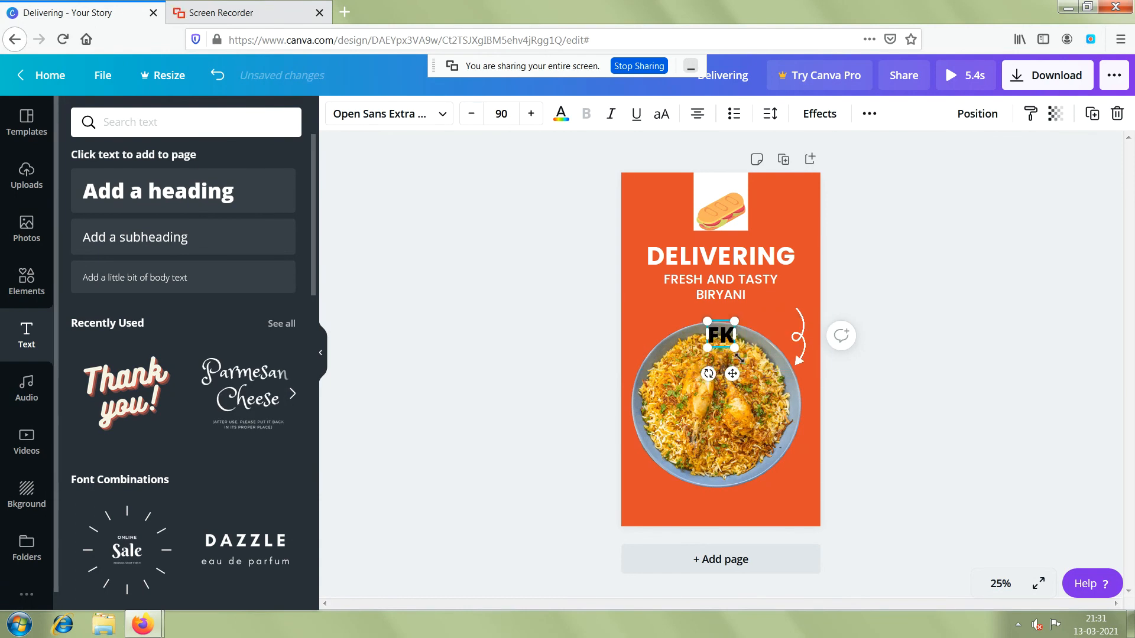
key("ctrl+a")
Move the "FK" heading into the white box, directly above the sandwich graphic.
left_click(718, 337)
left_click_drag(718, 336, 715, 186)
left_click(896, 247)
Shrink the sandwich graphic slightly and centre it beneath "FK" inside the white box.
left_click(743, 204)
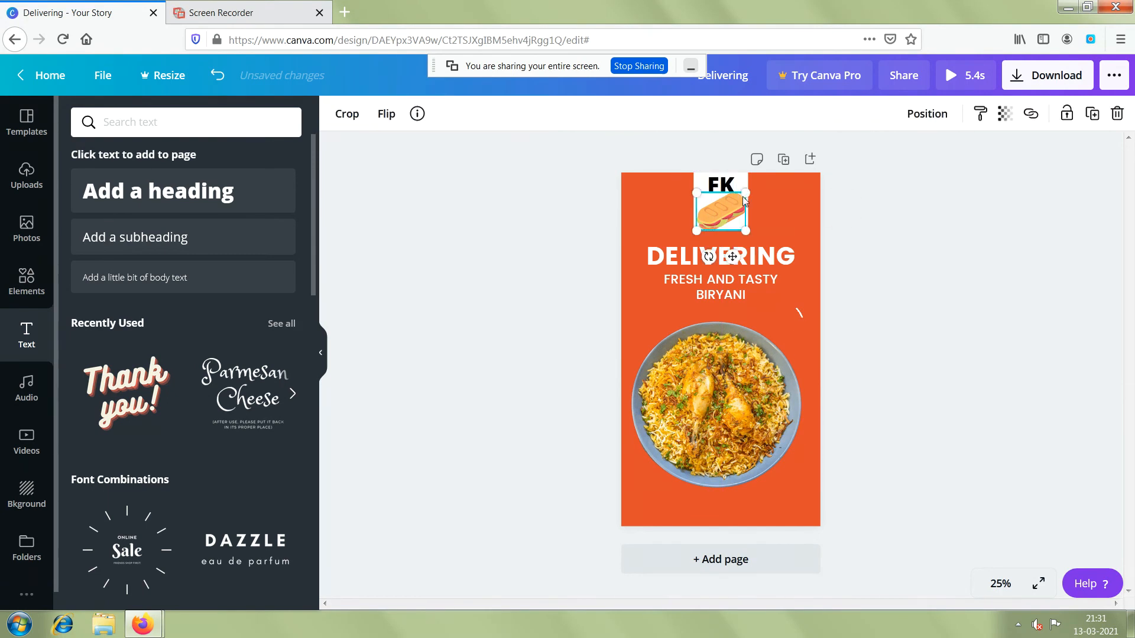
left_click_drag(744, 197, 739, 199)
left_click(885, 240)
left_click(714, 211)
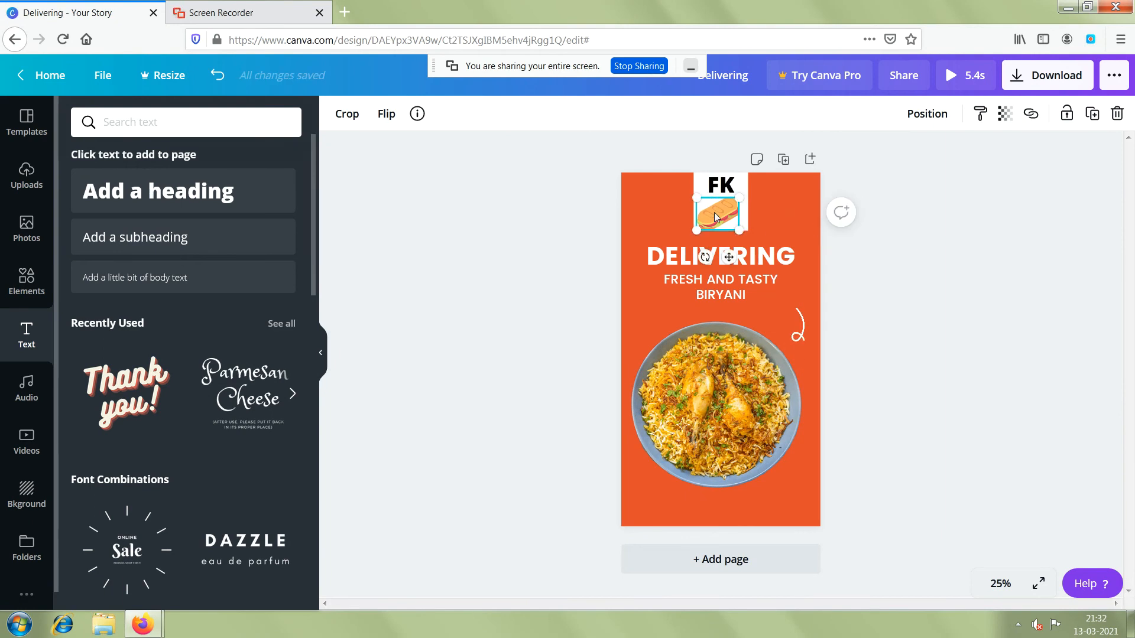
left_click_drag(715, 212, 751, 218)
left_click(957, 264)
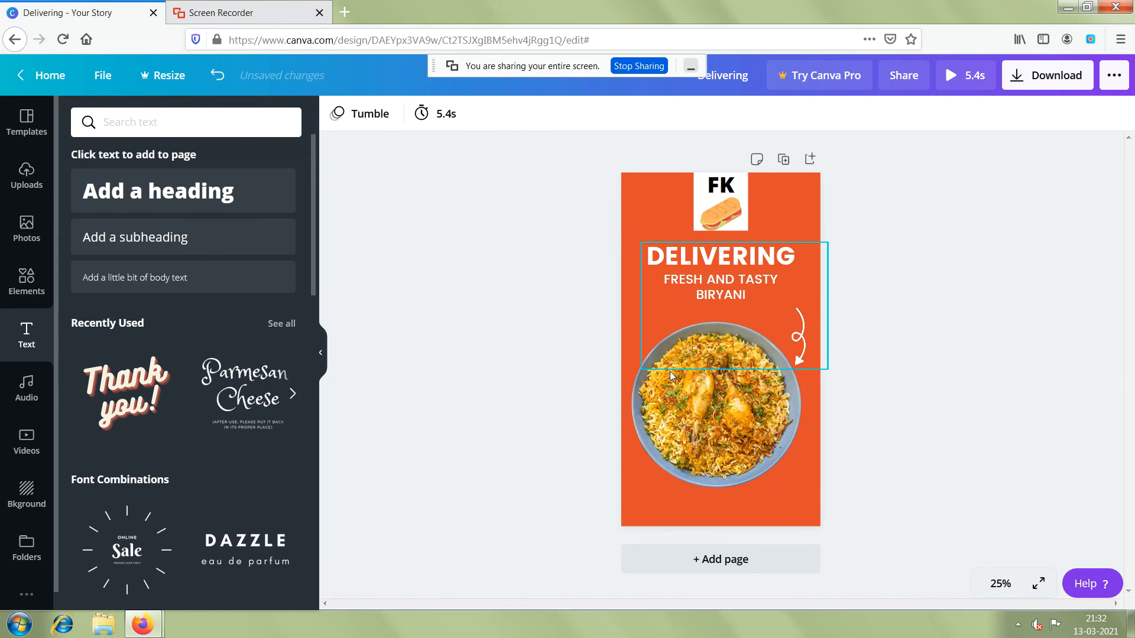
left_click(724, 408)
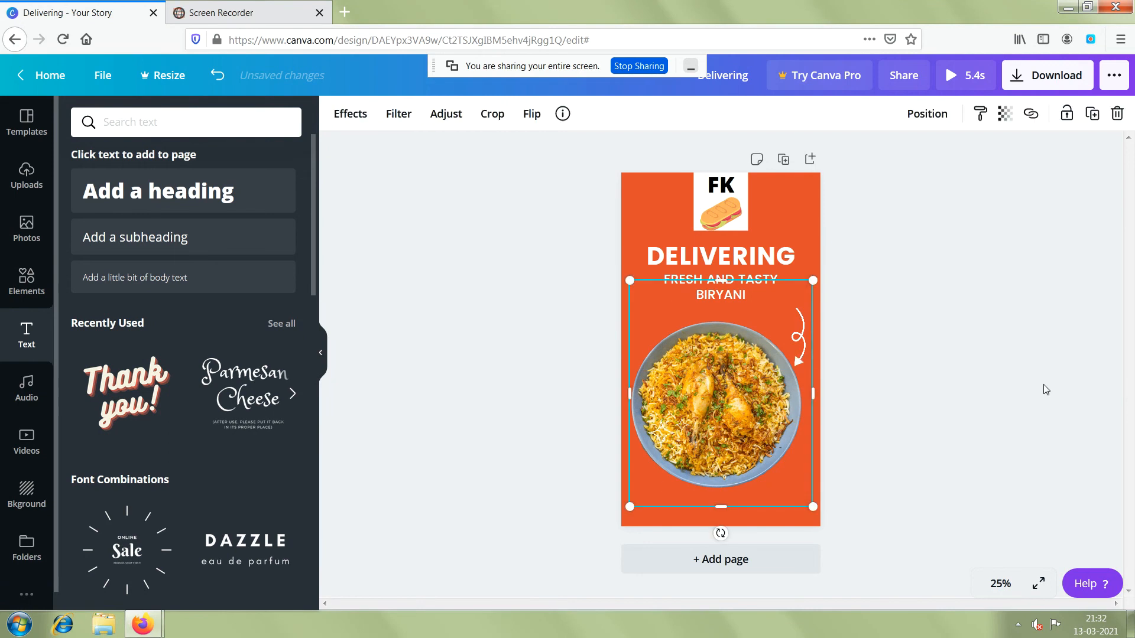
left_click(888, 378)
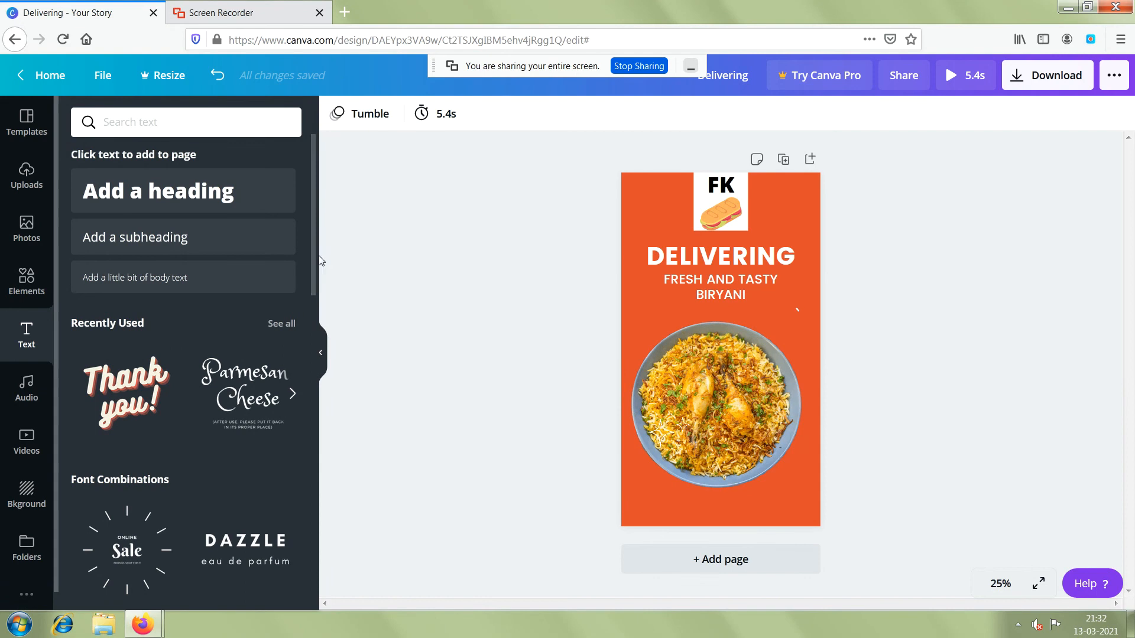
Add the "Thank you!" font combination and move it to the page bottom, over the lower part of the plate.
left_click_drag(312, 269, 288, 479)
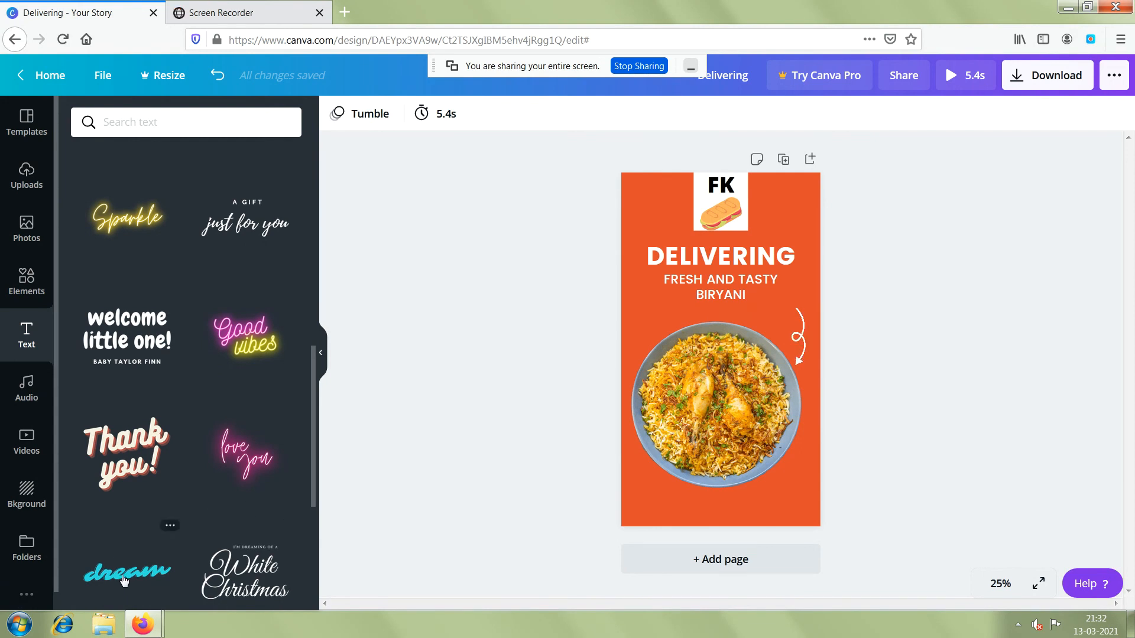
left_click(120, 451)
left_click(924, 370)
left_click(717, 336)
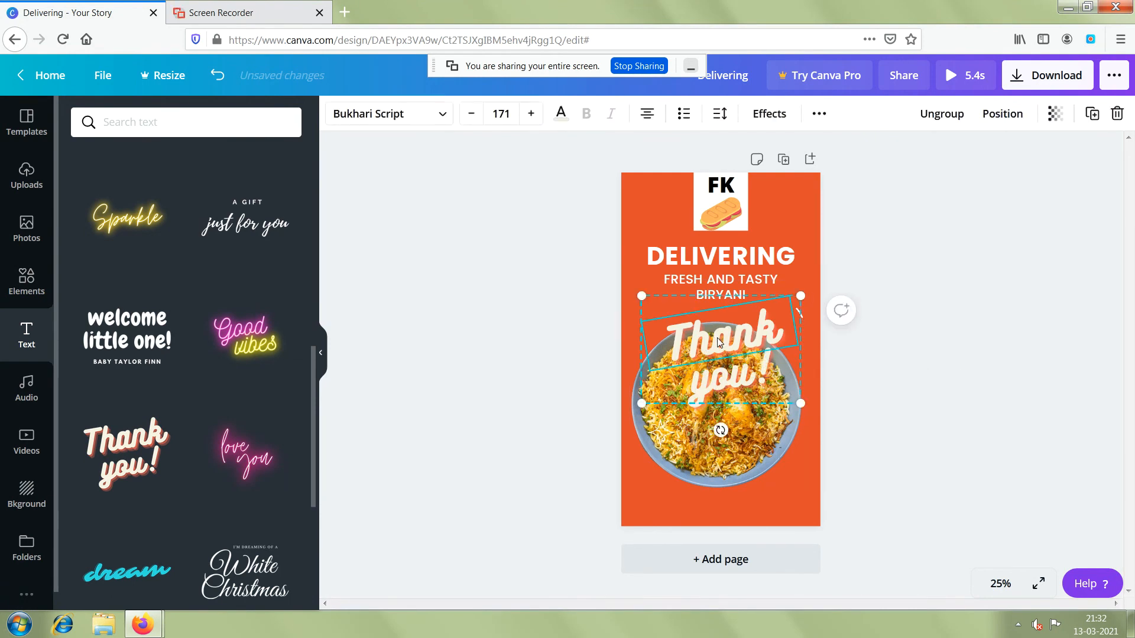
left_click_drag(717, 336, 713, 472)
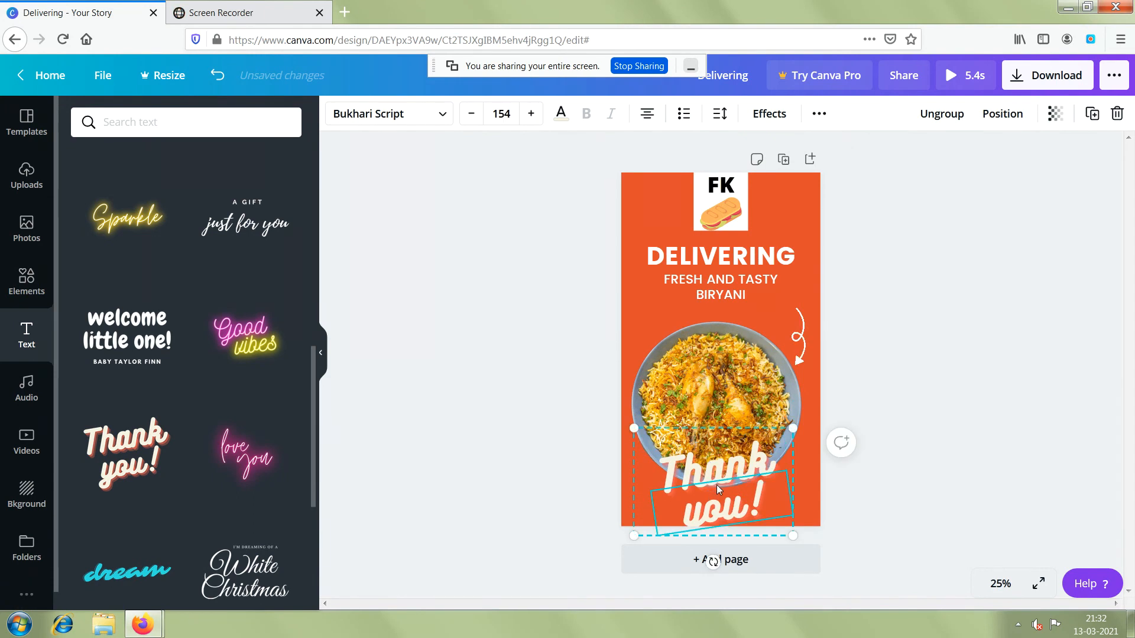
Change the "Thank you!" wording to "Order now!" and scale the text group down to roughly half its size.
left_click(700, 466)
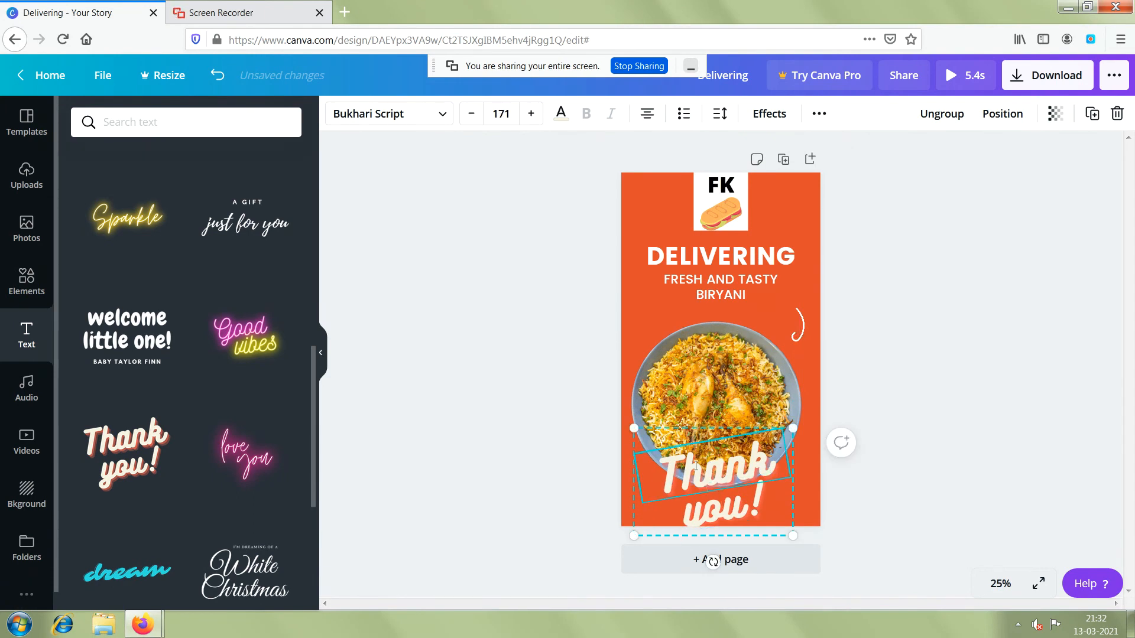
left_click(698, 466)
type("a")
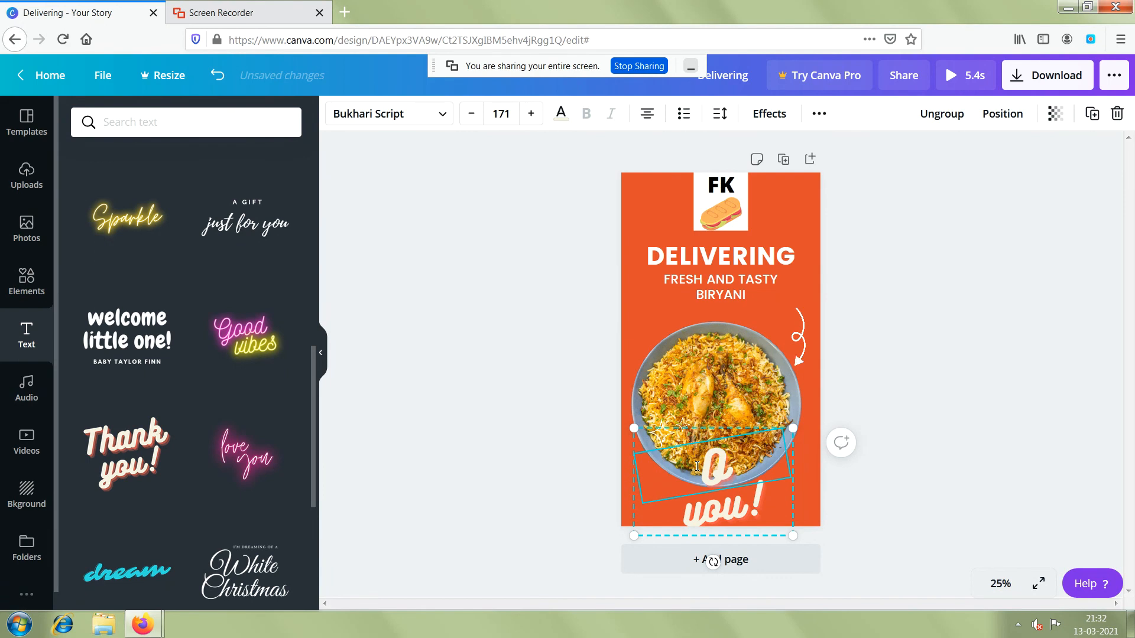
type("rder")
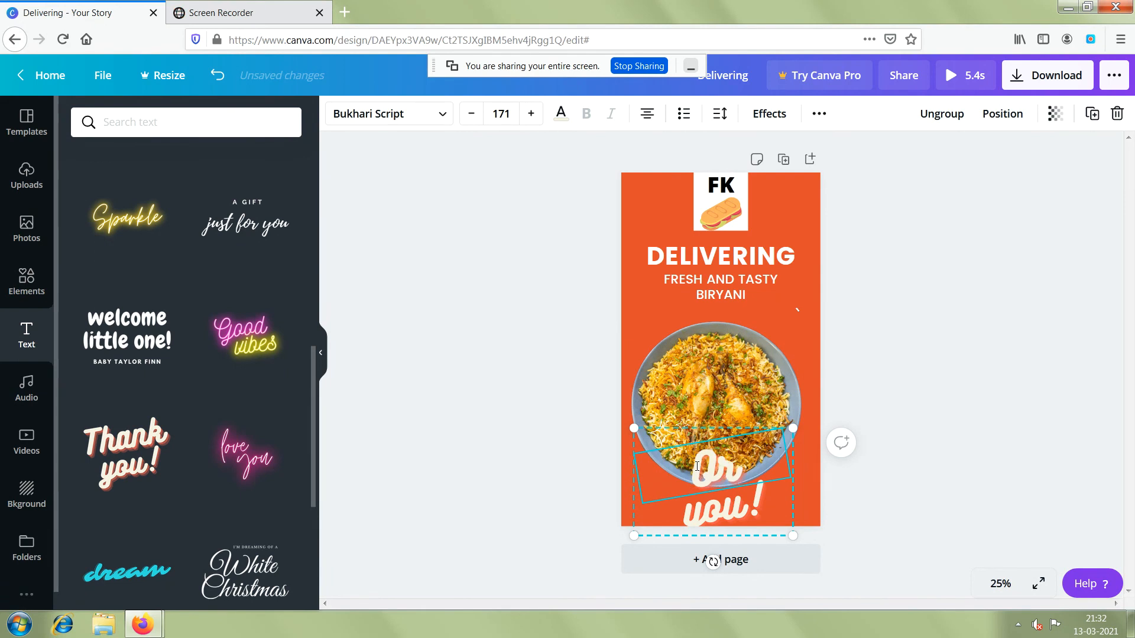
left_click(713, 505)
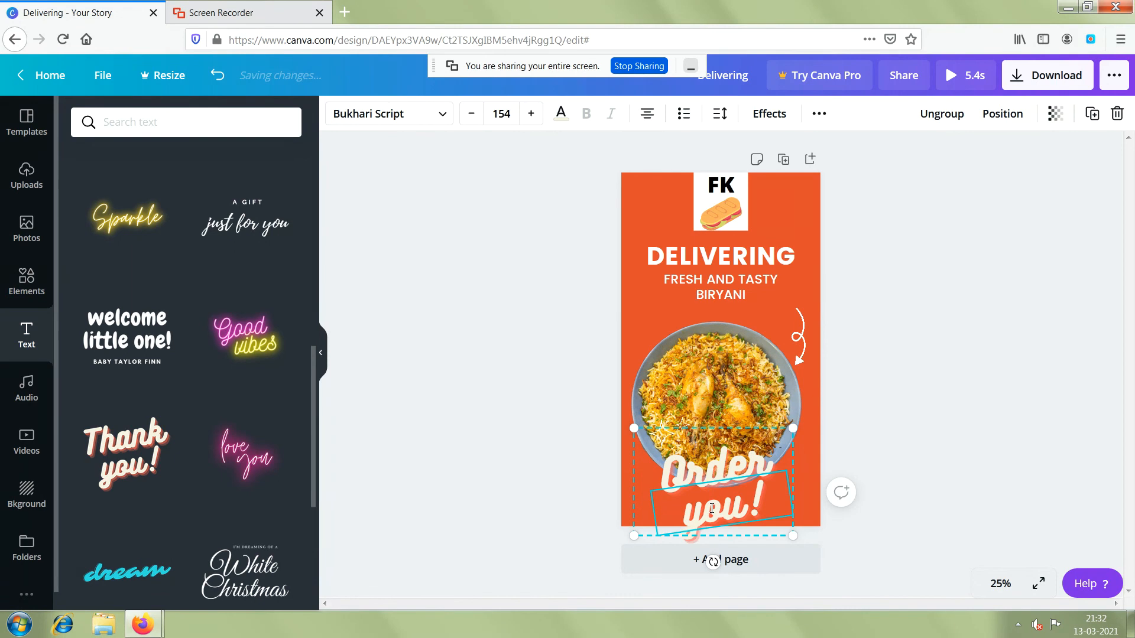
double_click(711, 509)
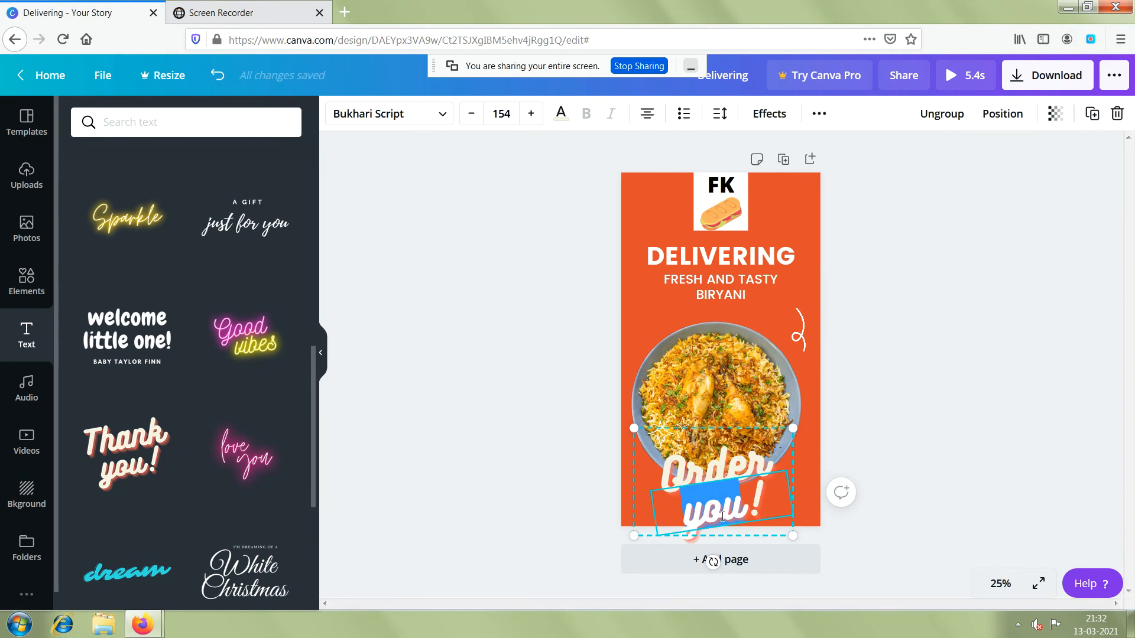
type("now")
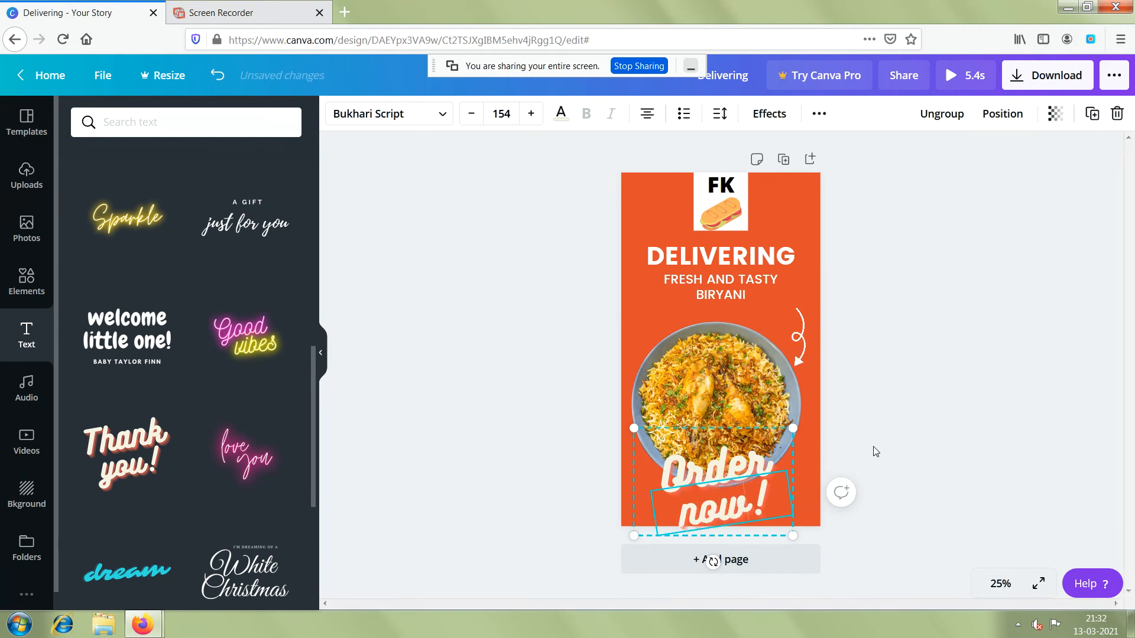
left_click_drag(793, 430, 708, 512)
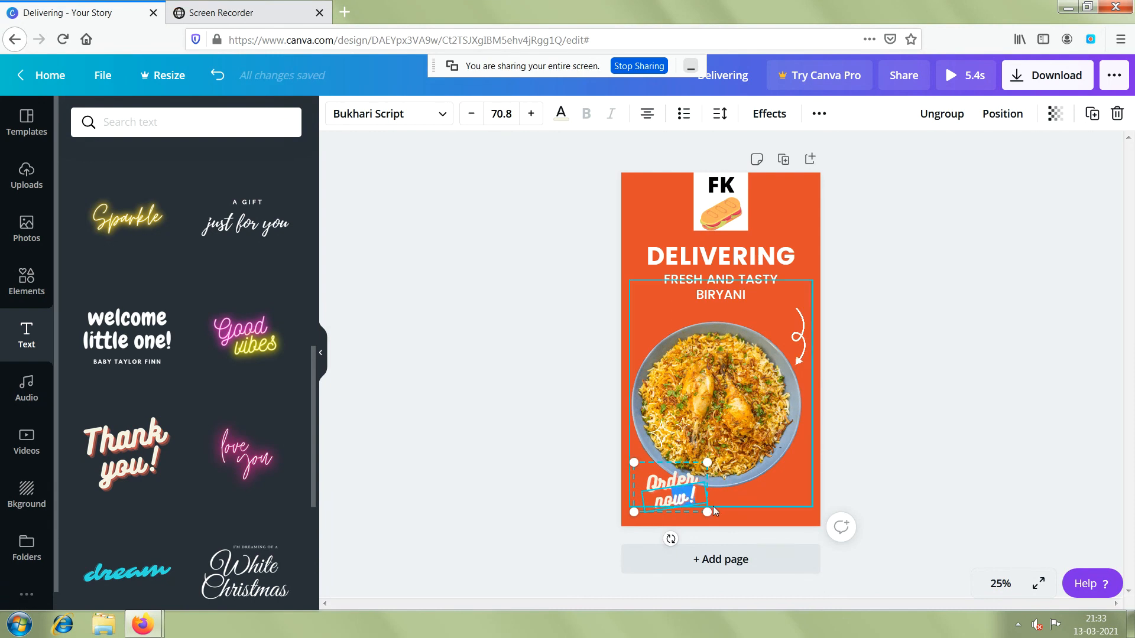
Move the biryani plate image up close beneath the subtitle, clear of the "Order now!" text.
left_click(732, 396)
left_click_drag(732, 395, 730, 382)
left_click(743, 500)
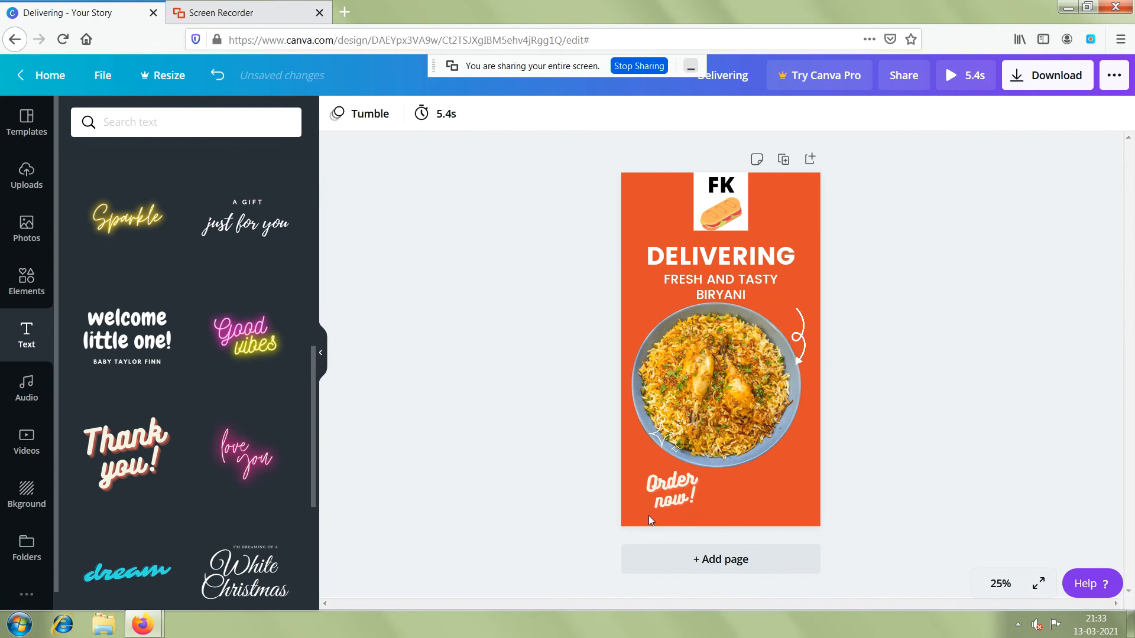
Move the "Order now!" text group to the horizontal centre below the biryani plate.
left_click(659, 491)
left_click_drag(683, 499, 701, 498)
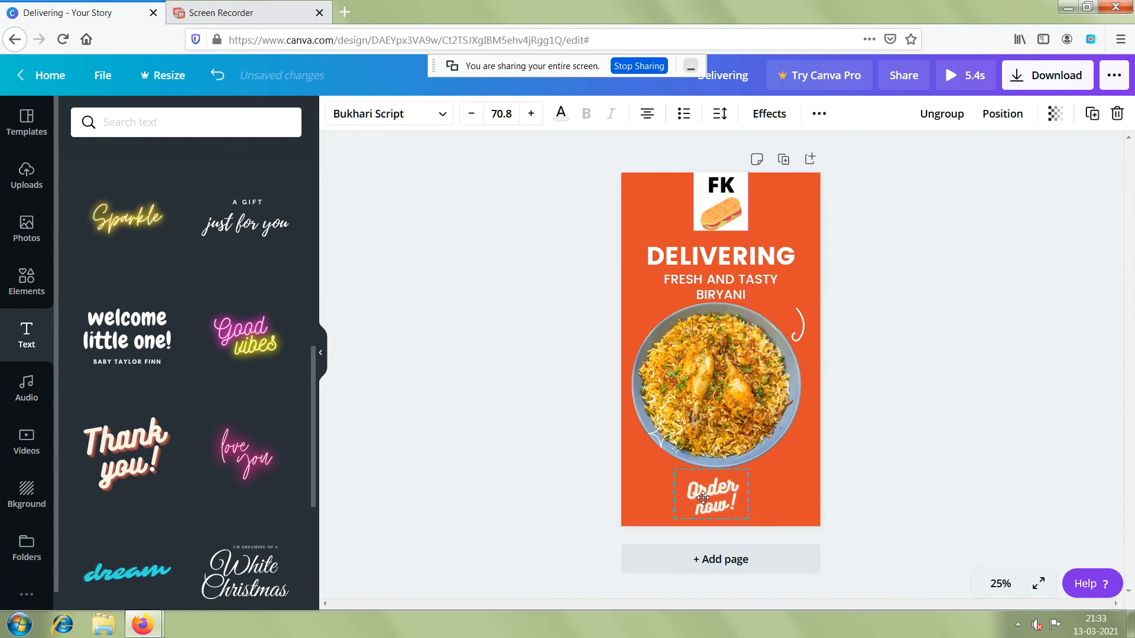
left_click(861, 442)
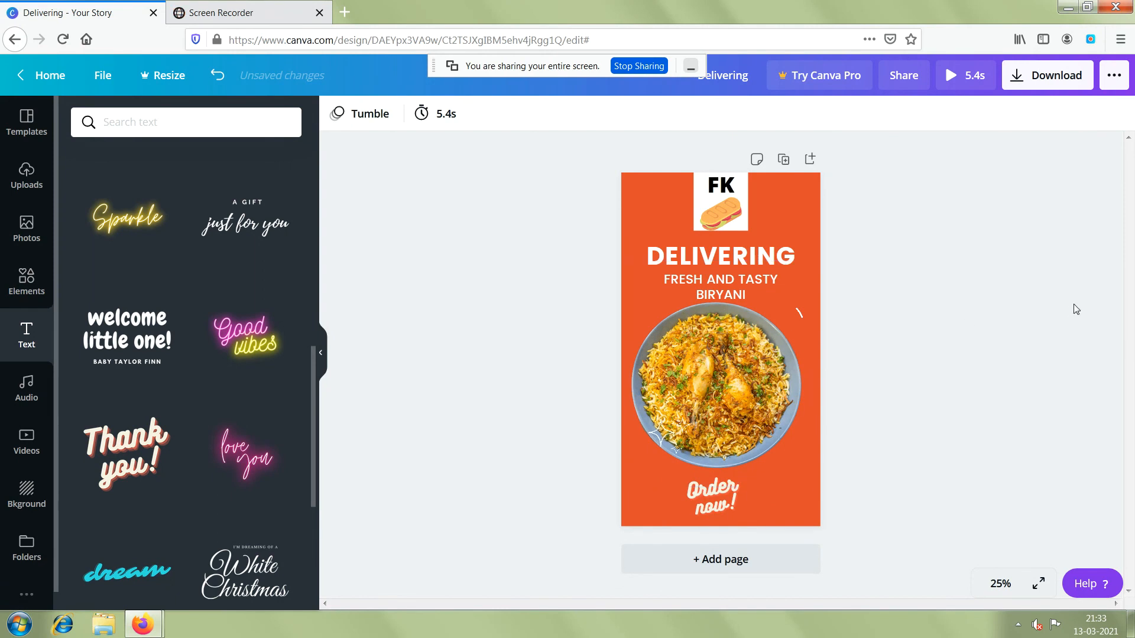
Preview the 5.4-second story animation and replay it.
left_click(968, 83)
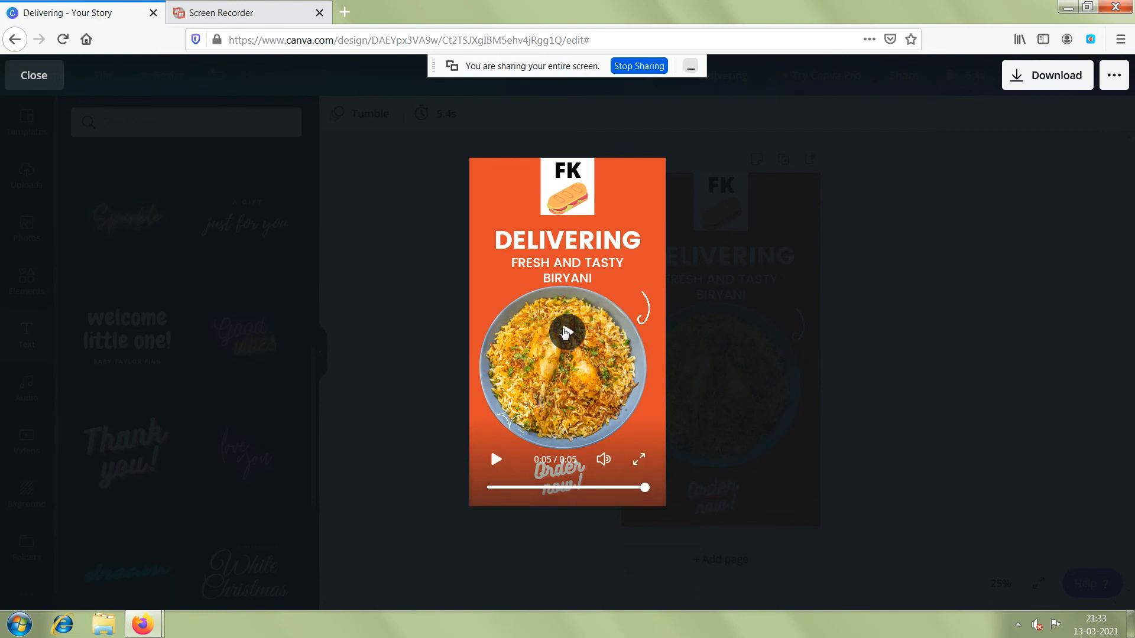
left_click(569, 334)
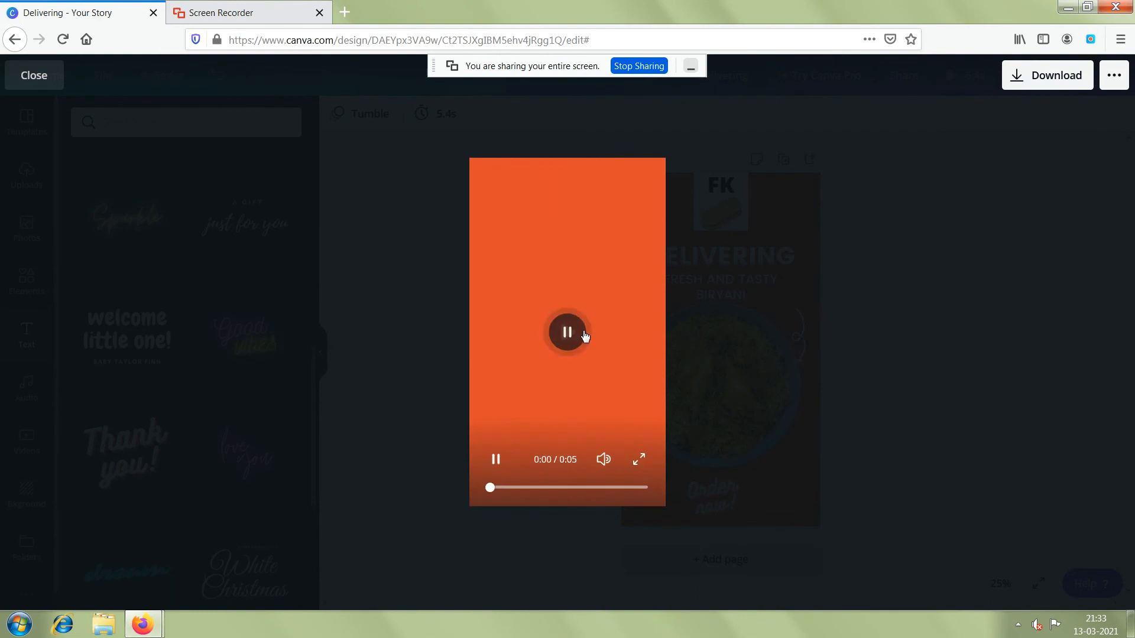
Close the preview and duplicate the finished biryani page twice to make a story of three identical pages.
left_click(822, 297)
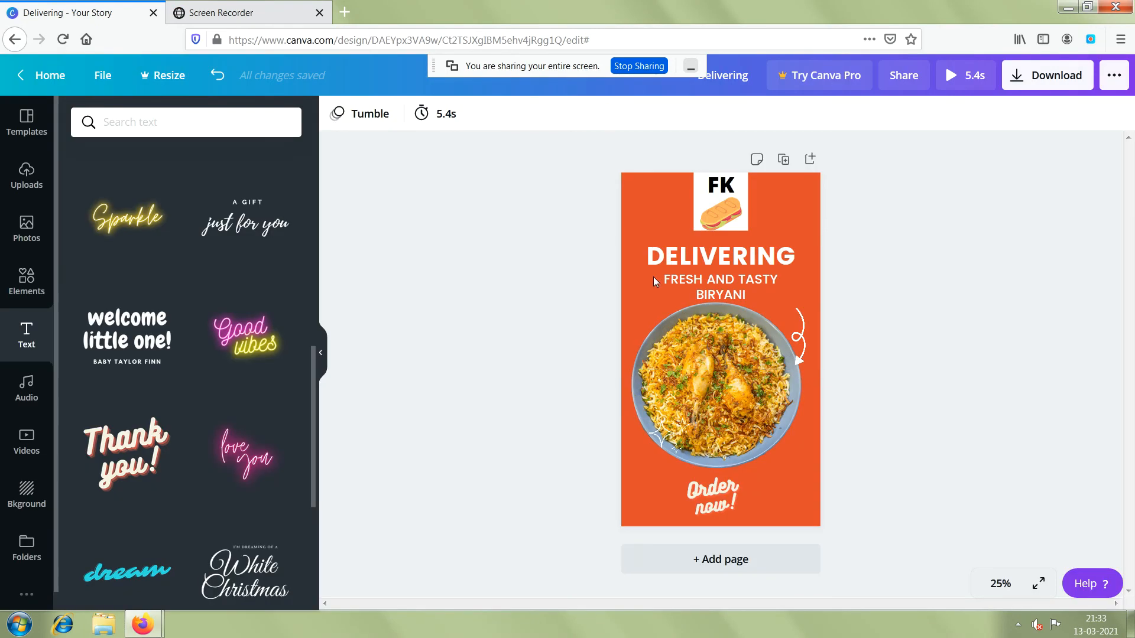
left_click_drag(578, 173, 839, 403)
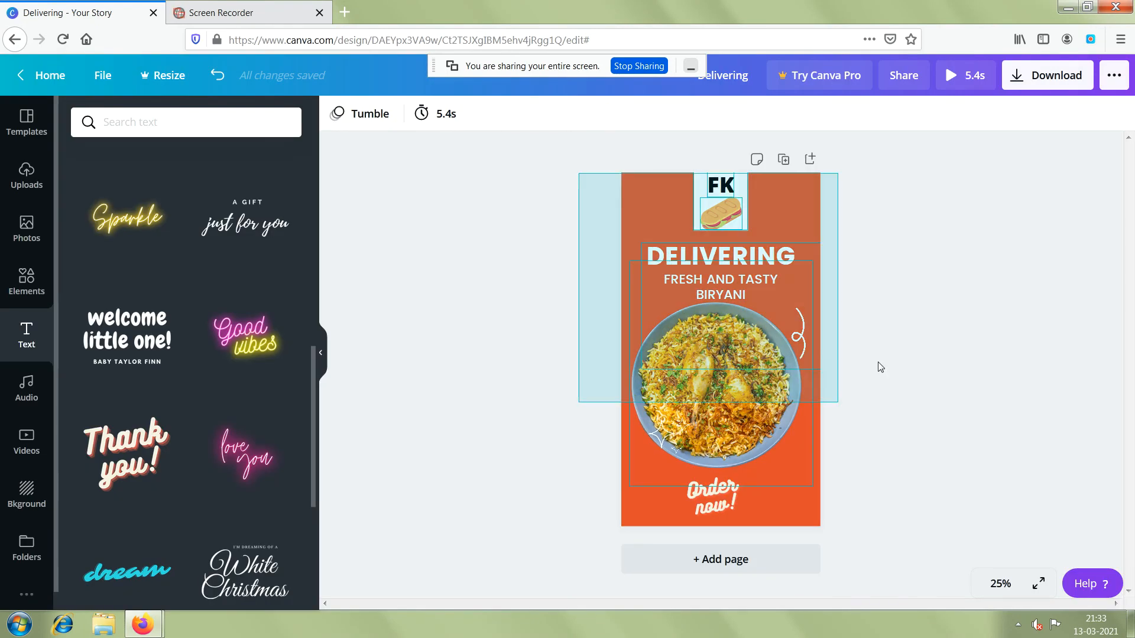
left_click(959, 303)
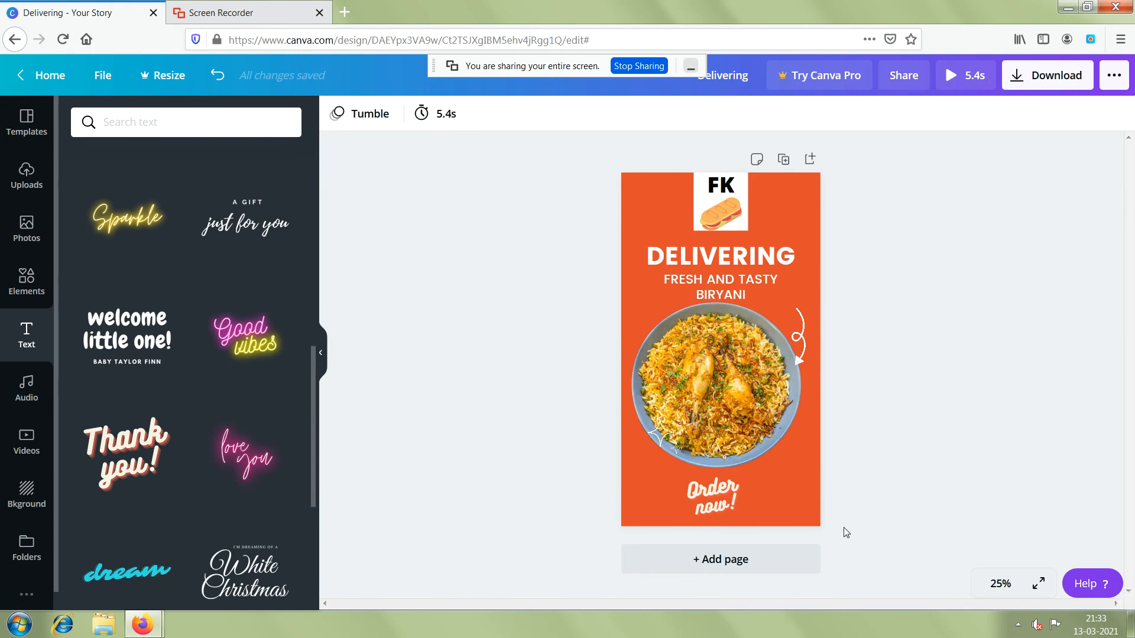
left_click(784, 160)
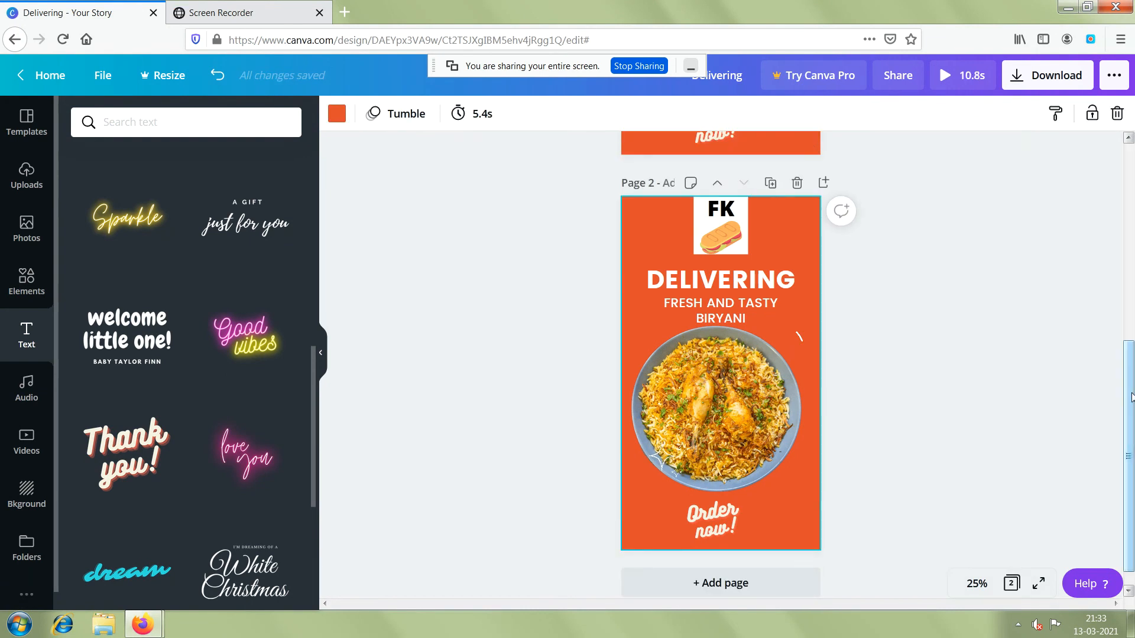
left_click_drag(1132, 397, 1130, 301)
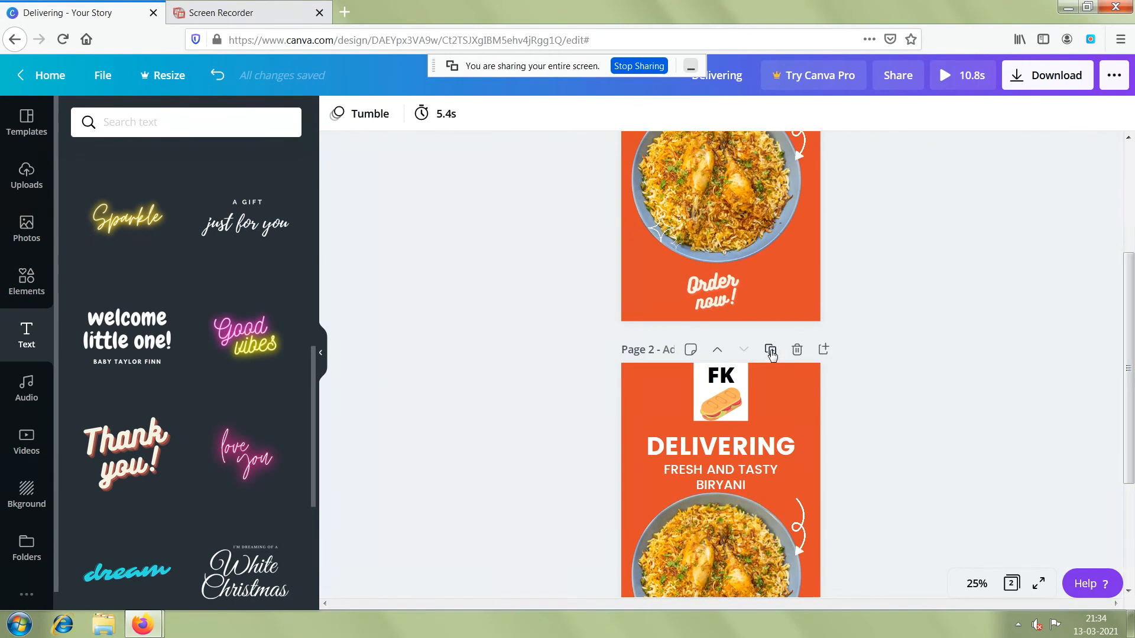
left_click(771, 349)
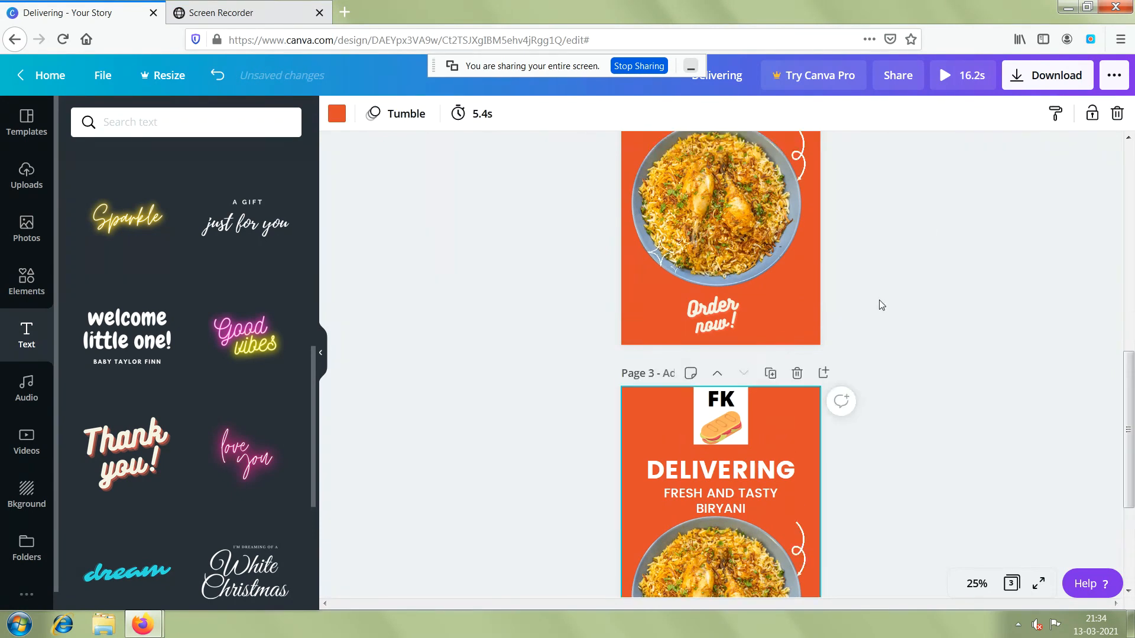
Preview the three-page story animation and download all pages as an MP4 video.
left_click(968, 76)
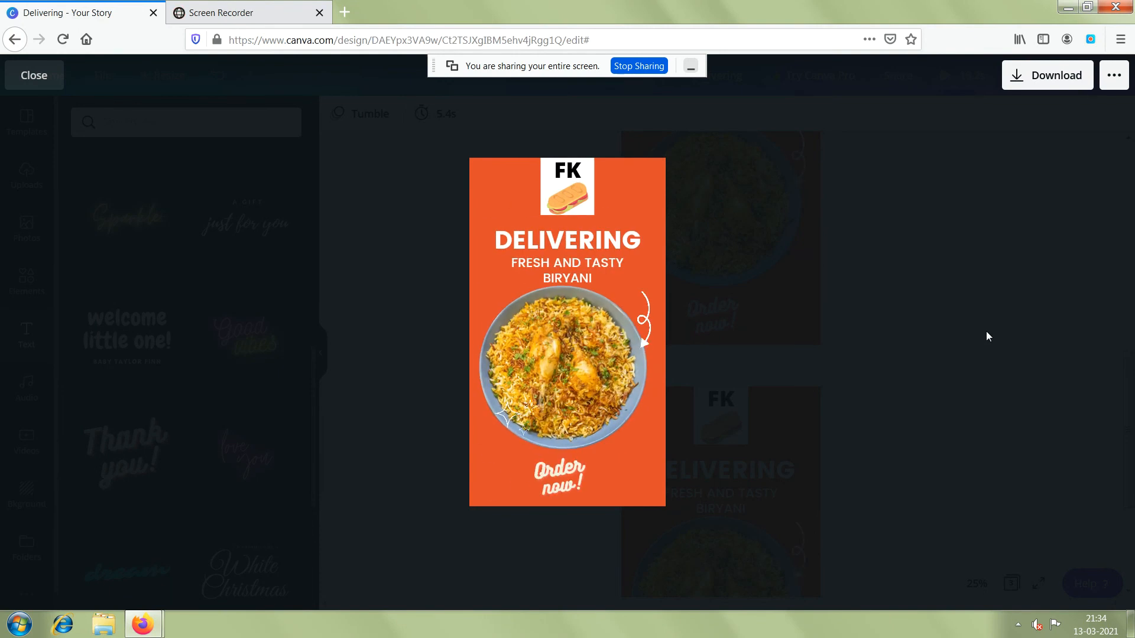
left_click(1041, 83)
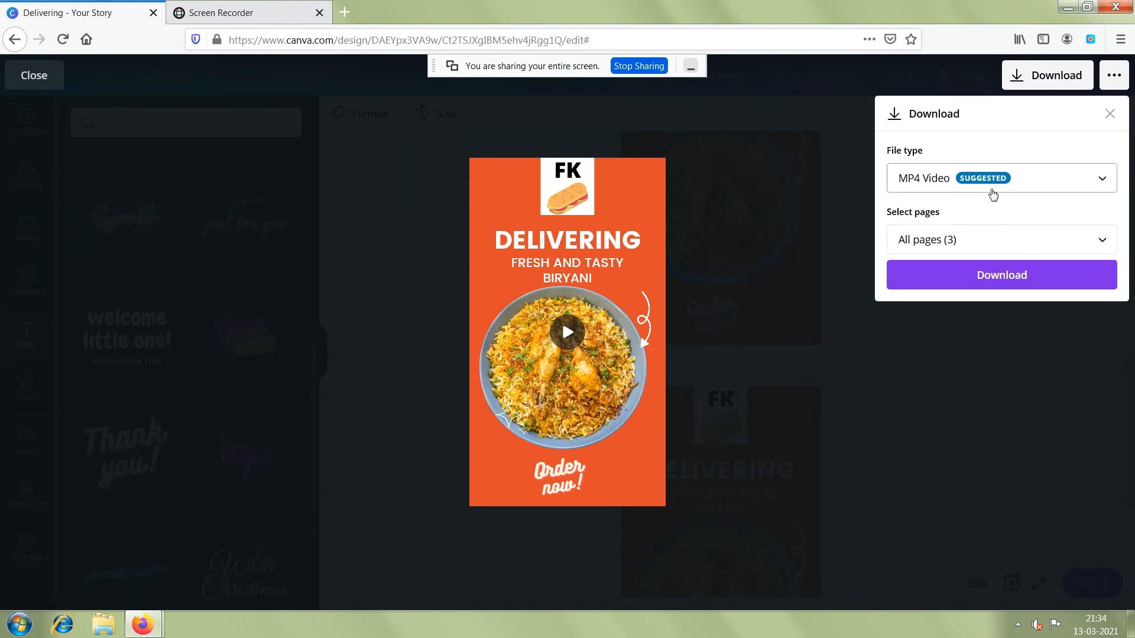
left_click(1064, 184)
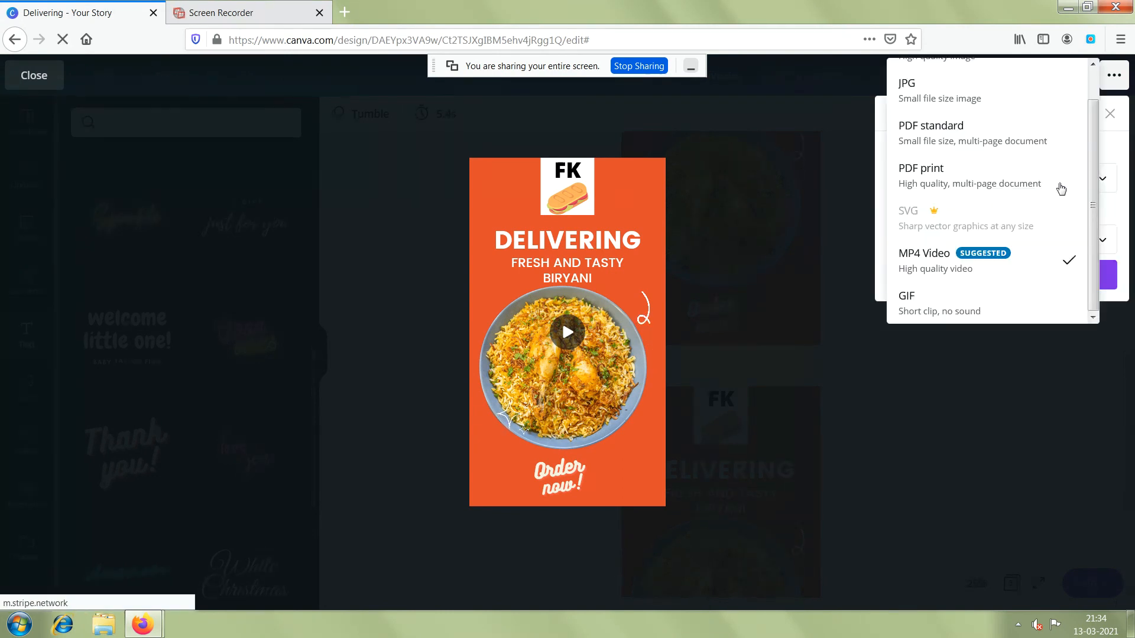
scroll(1087, 172, "up", 1)
scroll(1085, 174, "down", 1)
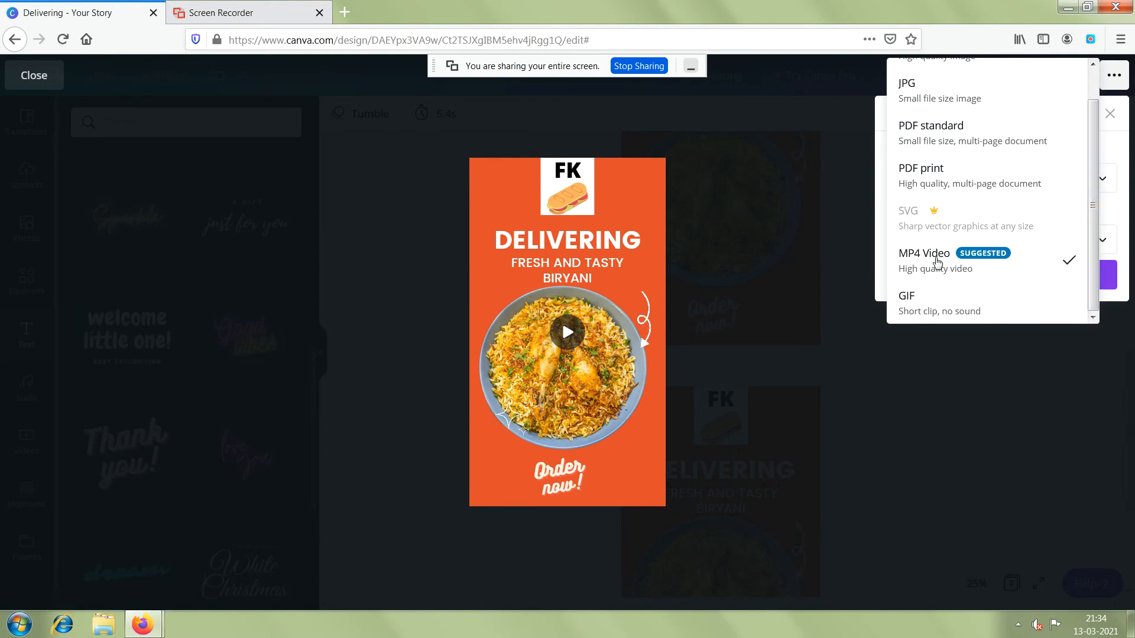
left_click(937, 262)
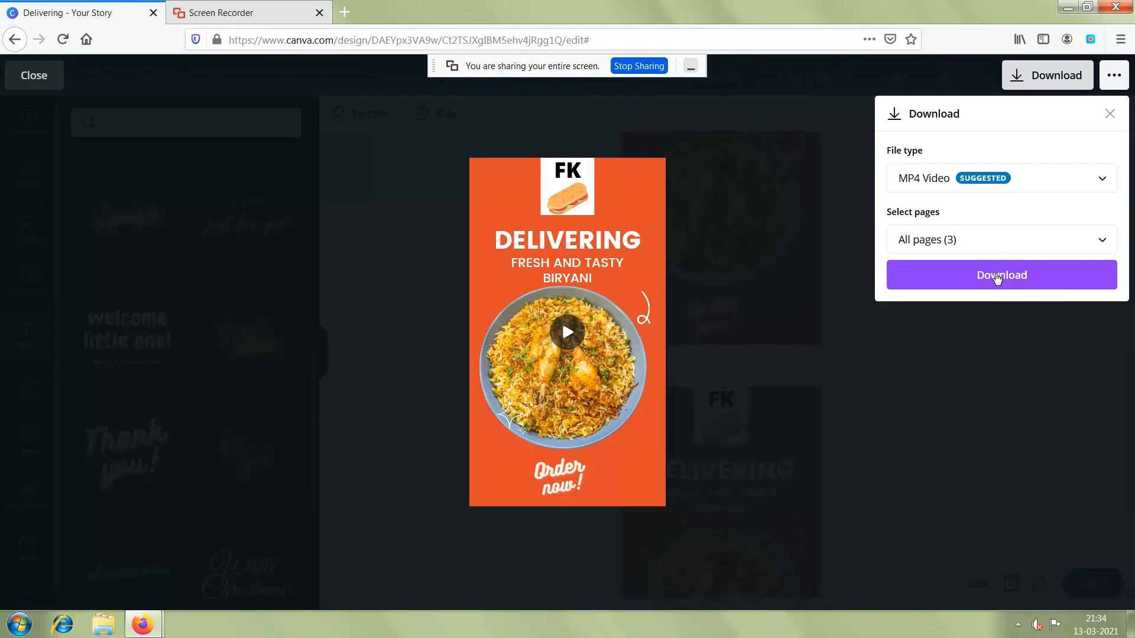
left_click(998, 279)
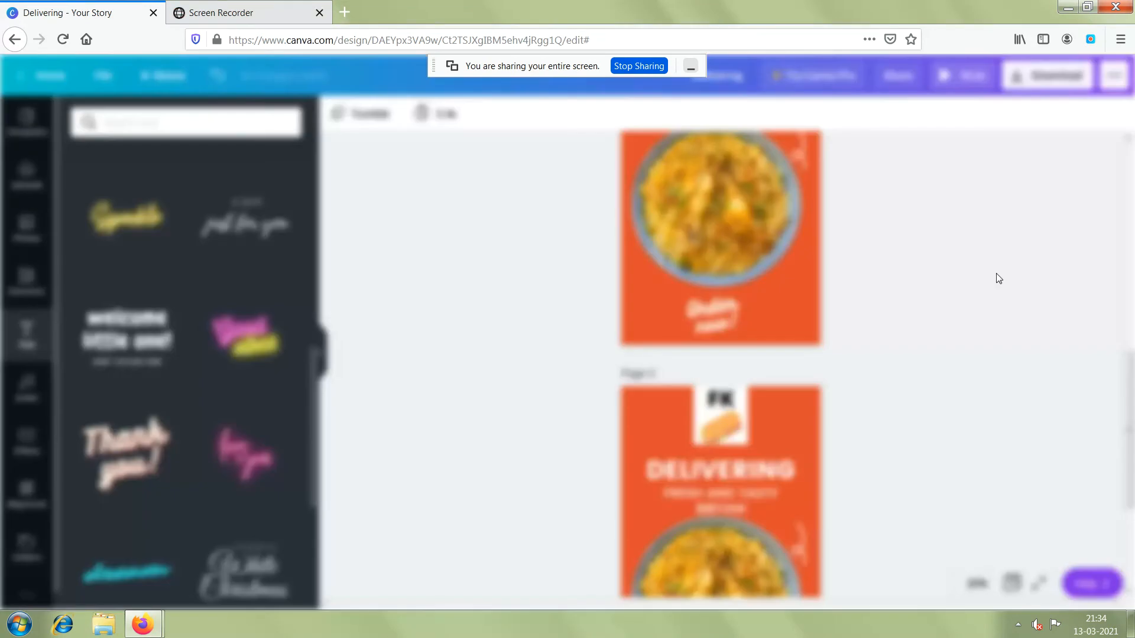